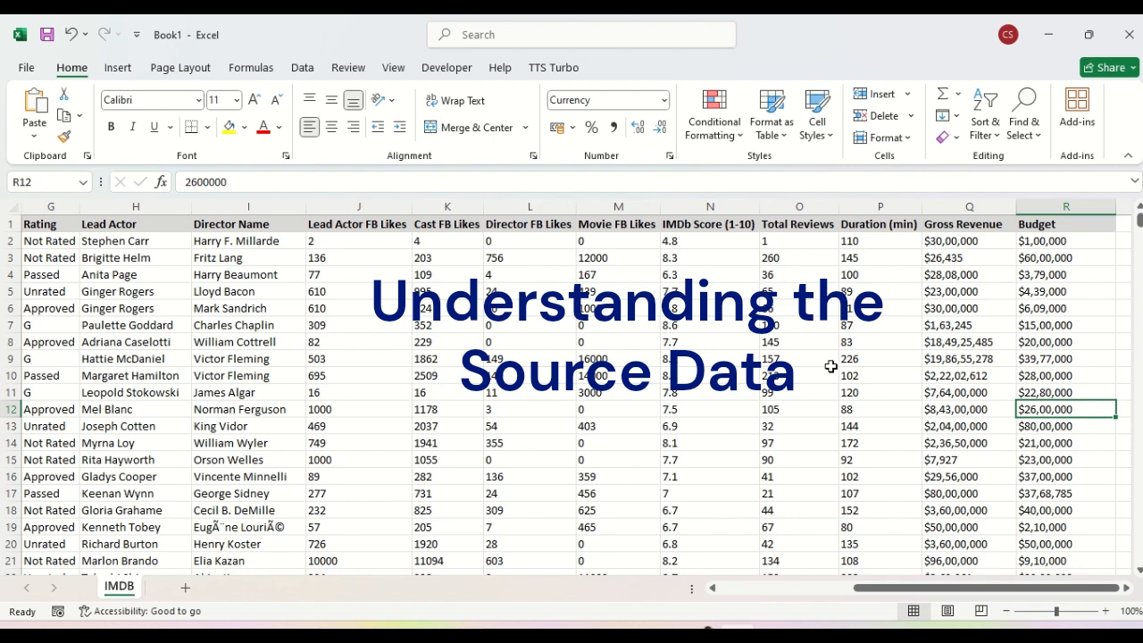
# - Review the header row of the IMDB sheet, starting with the Title and Release Date columns
pyautogui.click(96, 288)
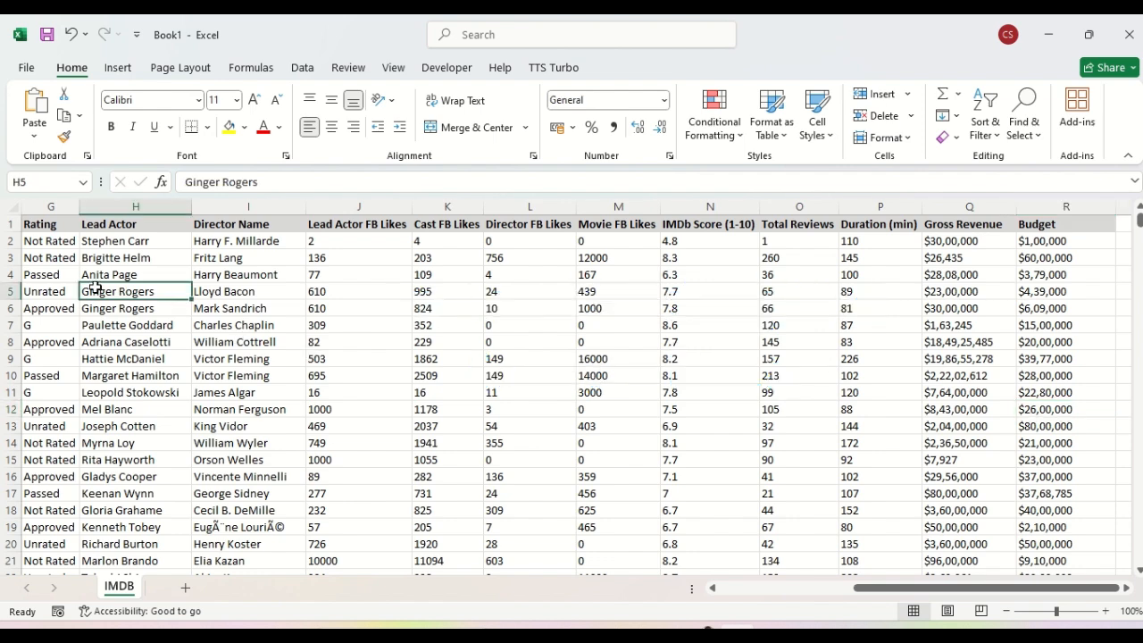
pyautogui.press('Left')
pyautogui.press('Left')
pyautogui.press('Left')
pyautogui.press('Left')
pyautogui.press('Left')
pyautogui.press('Left')
pyautogui.press('Left')
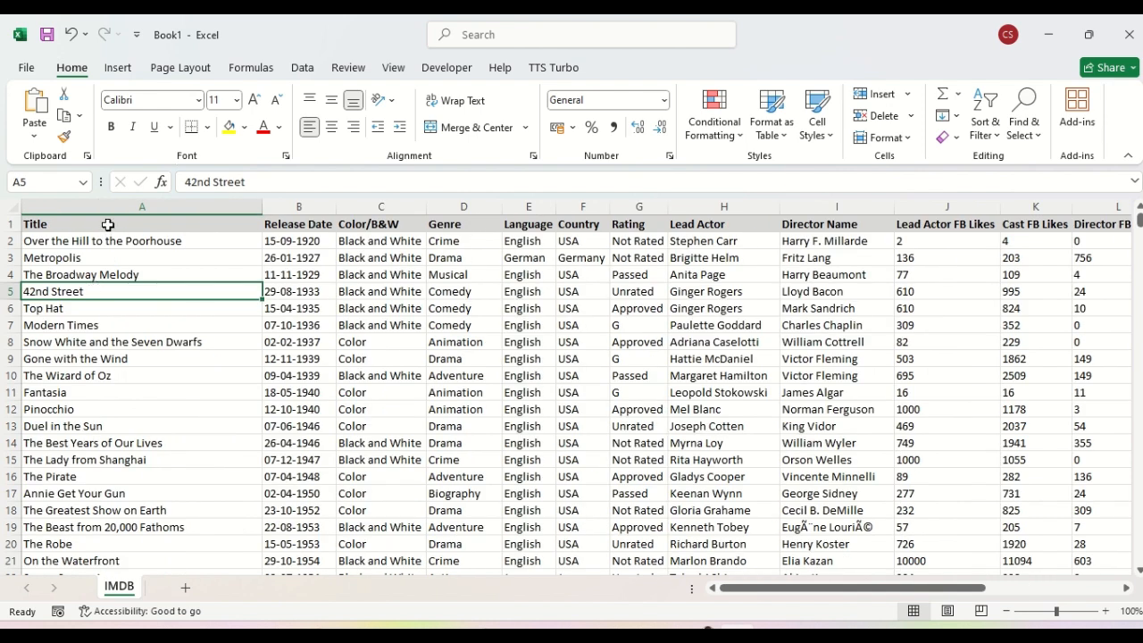
pyautogui.click(12, 224)
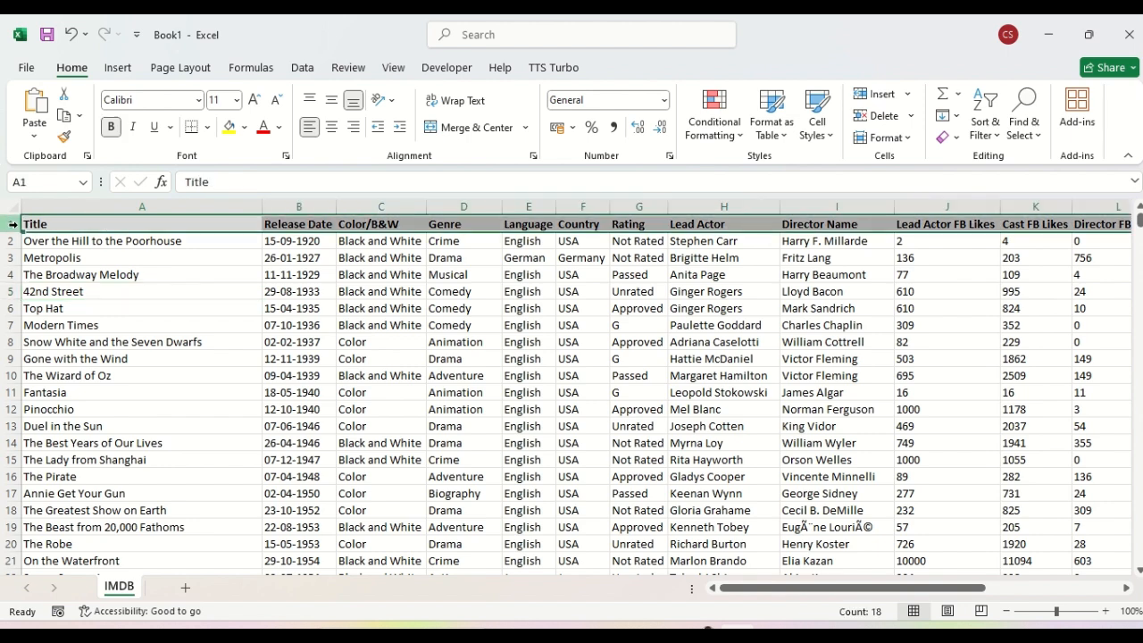
pyautogui.click(97, 224)
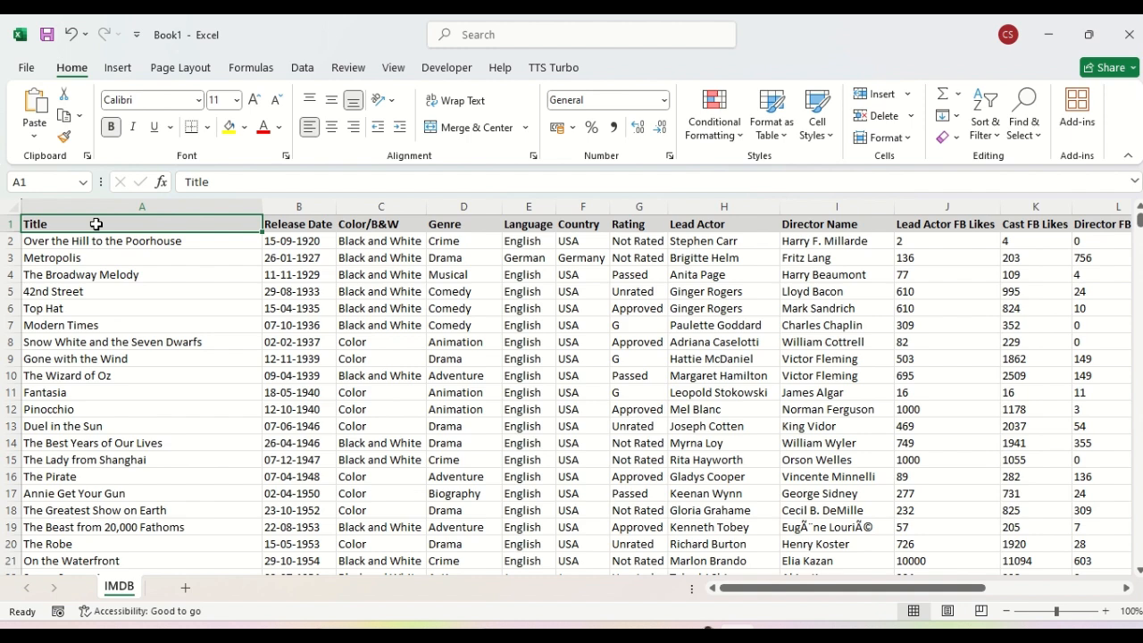
pyautogui.click(304, 223)
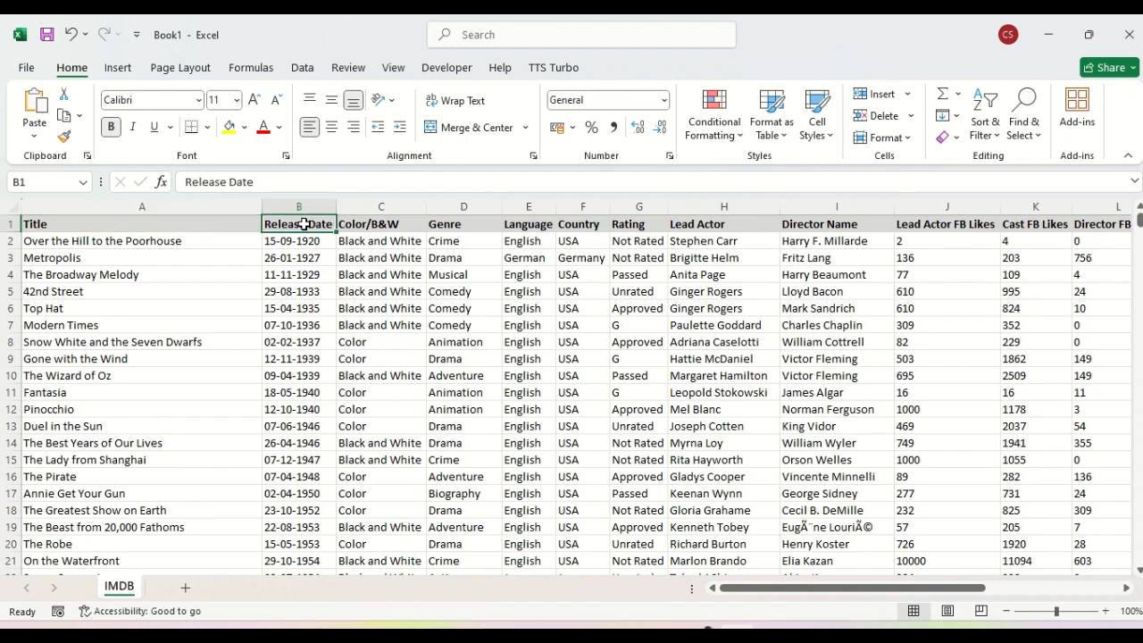
# - Add filters to every column heading in row 1 of the IMDB sheet
pyautogui.click(13, 224)
pyautogui.click(996, 125)
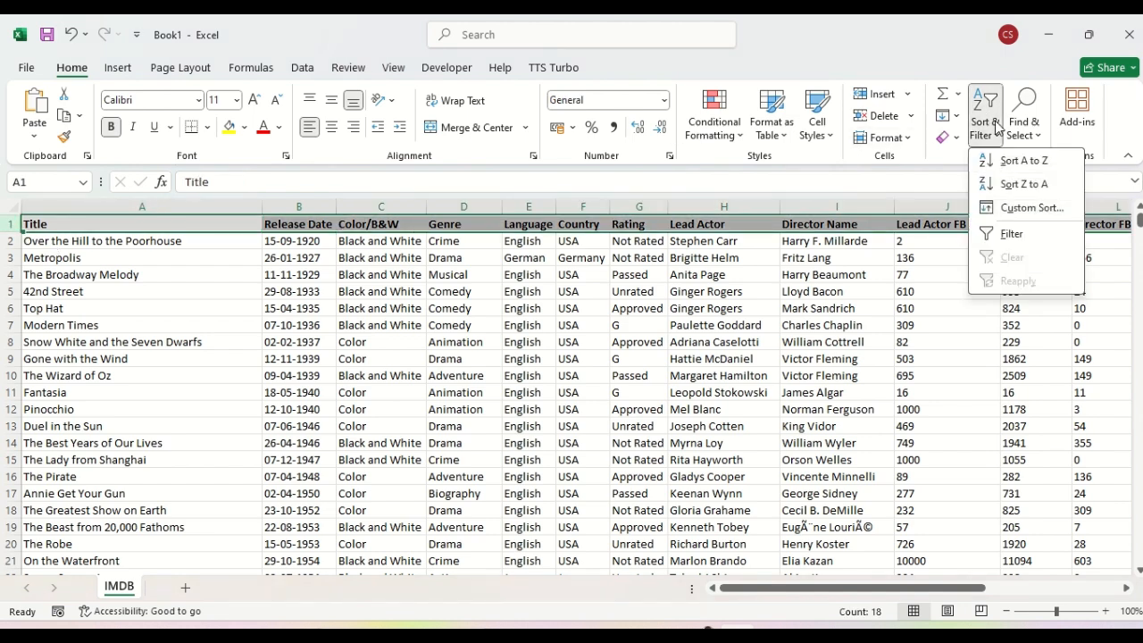
pyautogui.click(1018, 237)
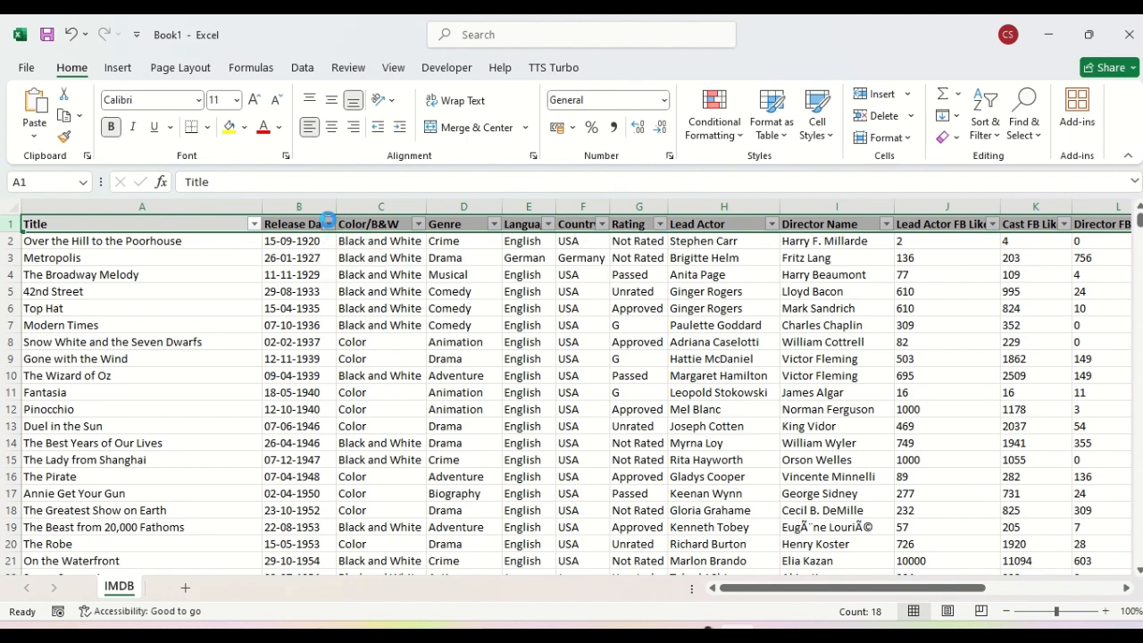
# - Examine the full range of years in the Release Date filter list, leaving the filter unchanged
pyautogui.click(329, 224)
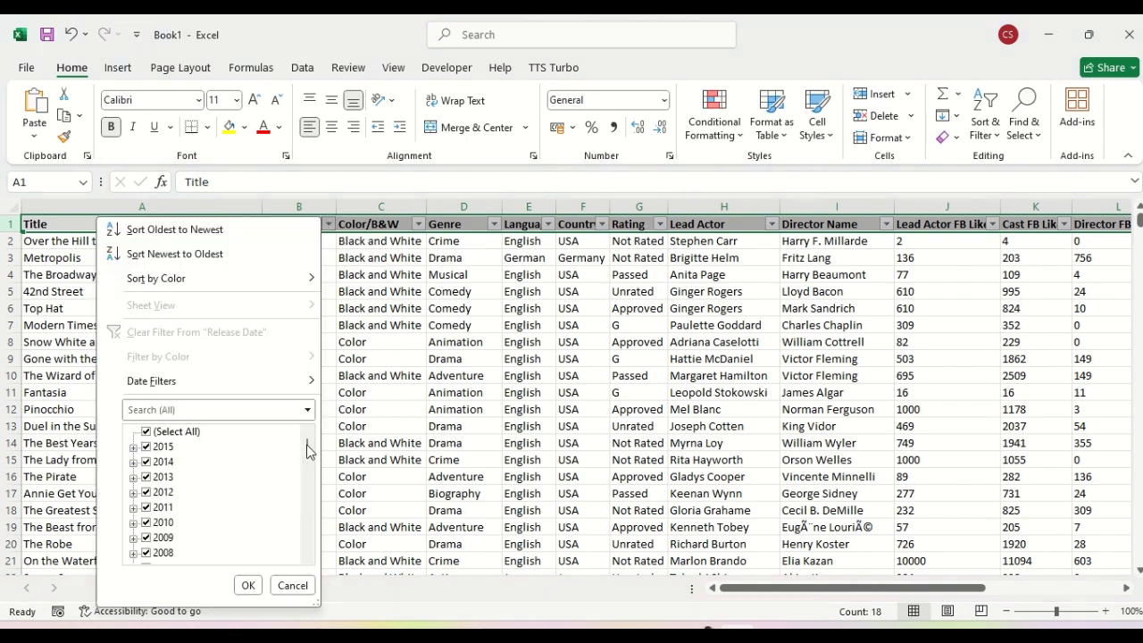
pyautogui.moveTo(309, 446); pyautogui.dragTo(303, 575)
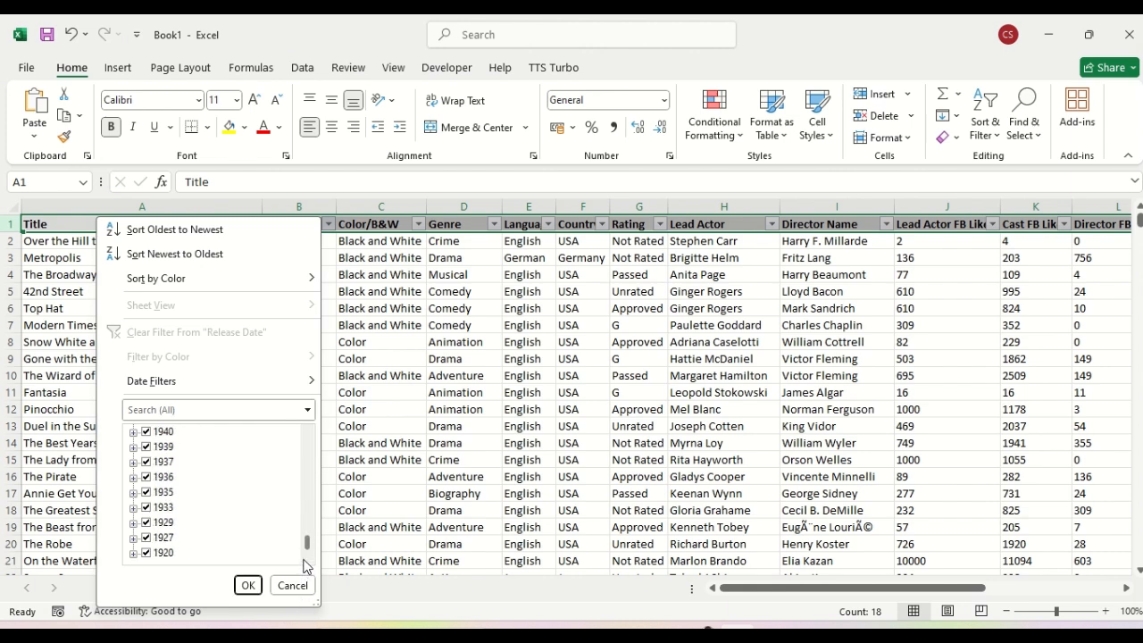
pyautogui.moveTo(306, 541); pyautogui.dragTo(302, 418)
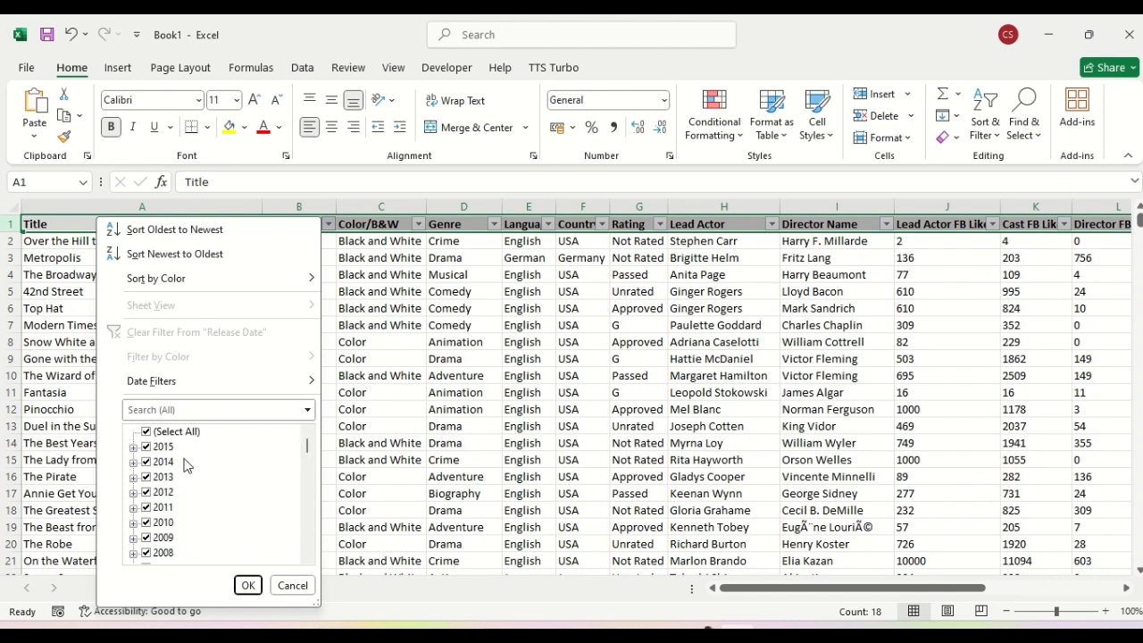
pyautogui.click(424, 333)
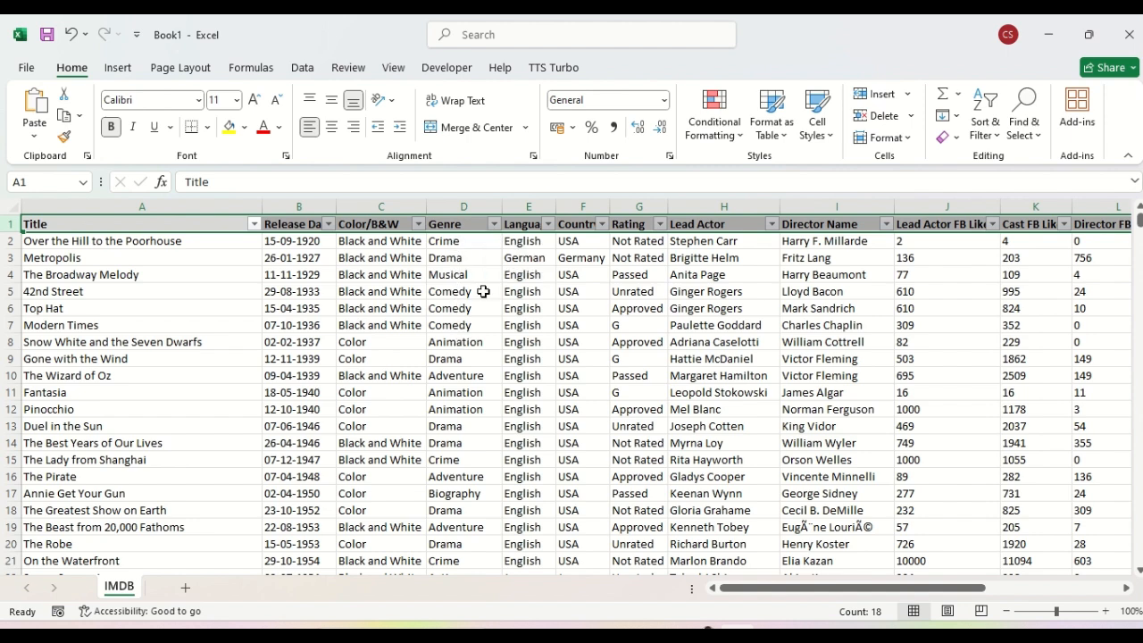
# - Inspect the filter values available for the Genre, Country and Rating columns without filtering anything
pyautogui.click(494, 224)
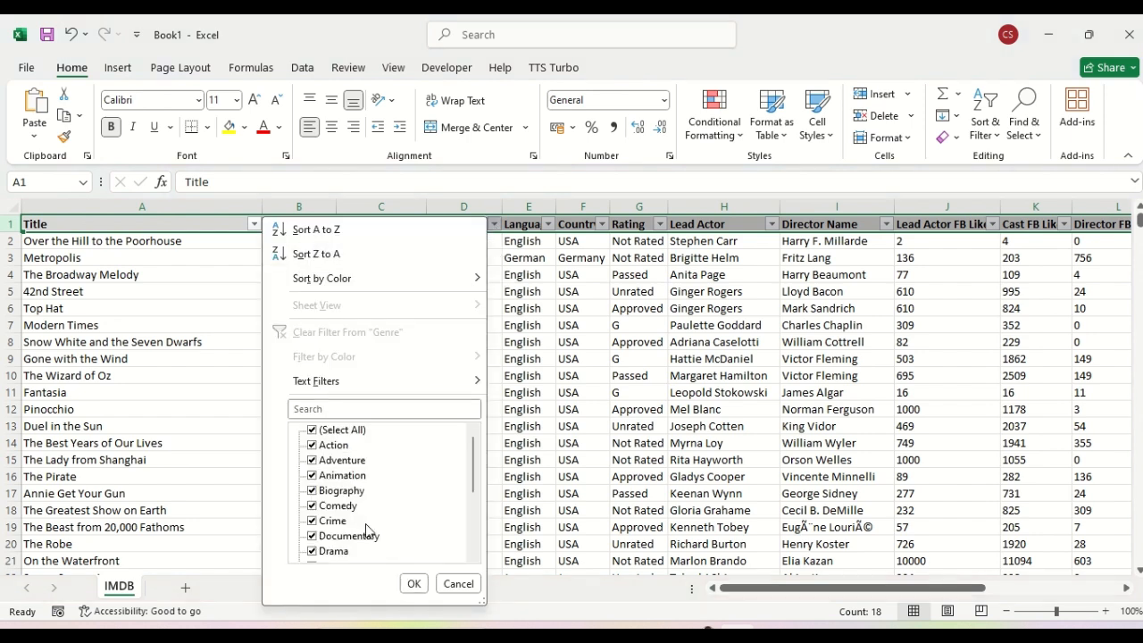
pyautogui.click(413, 583)
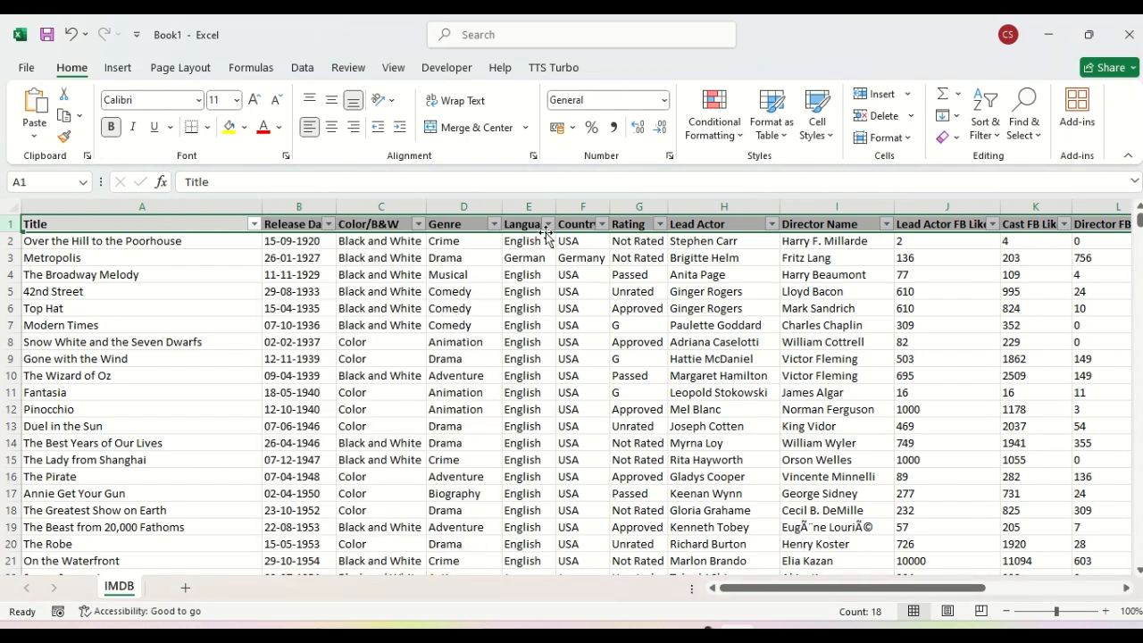
pyautogui.click(602, 226)
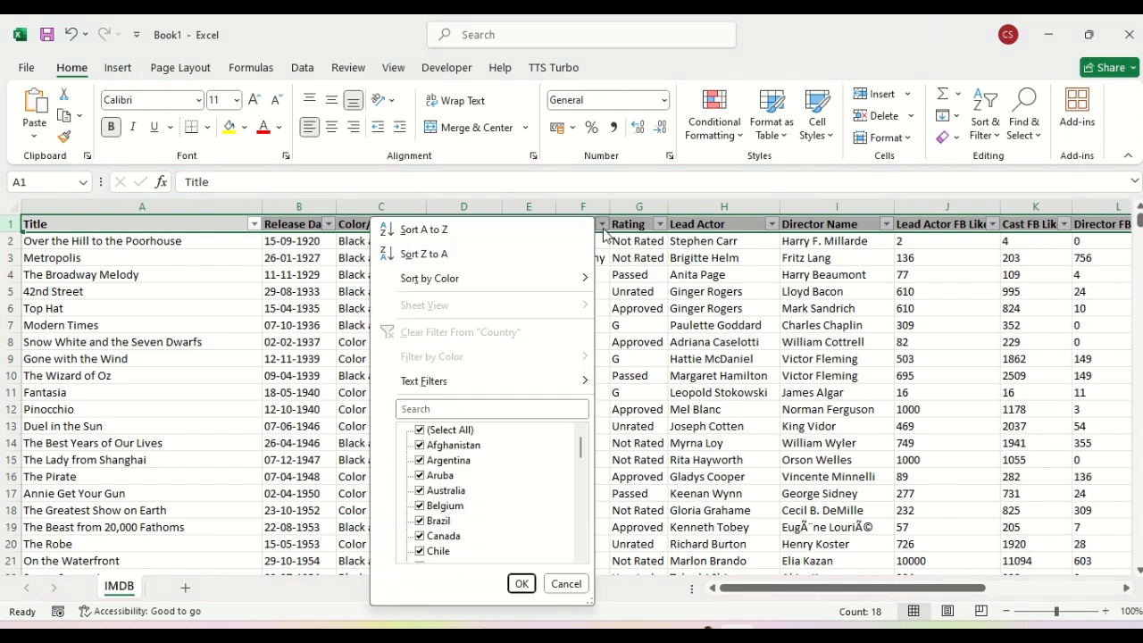
pyautogui.click(634, 325)
pyautogui.click(661, 225)
pyautogui.click(682, 299)
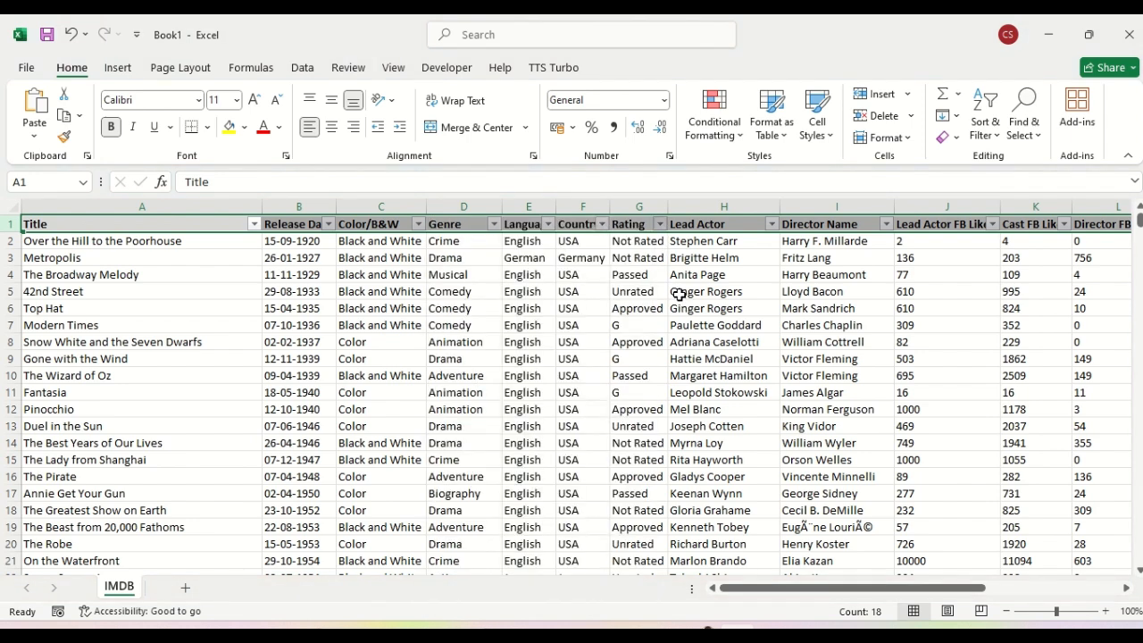
# - Examine sample entries in the Rating, Director Name and Facebook likes columns through Movie FB Likes
pyautogui.click(639, 239)
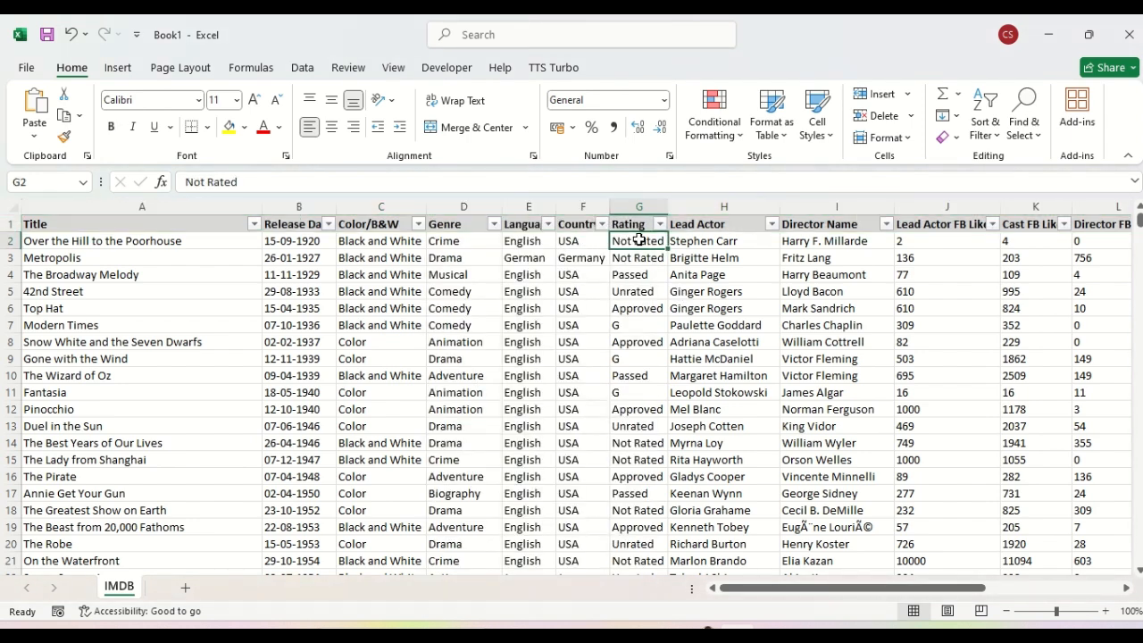
pyautogui.click(633, 276)
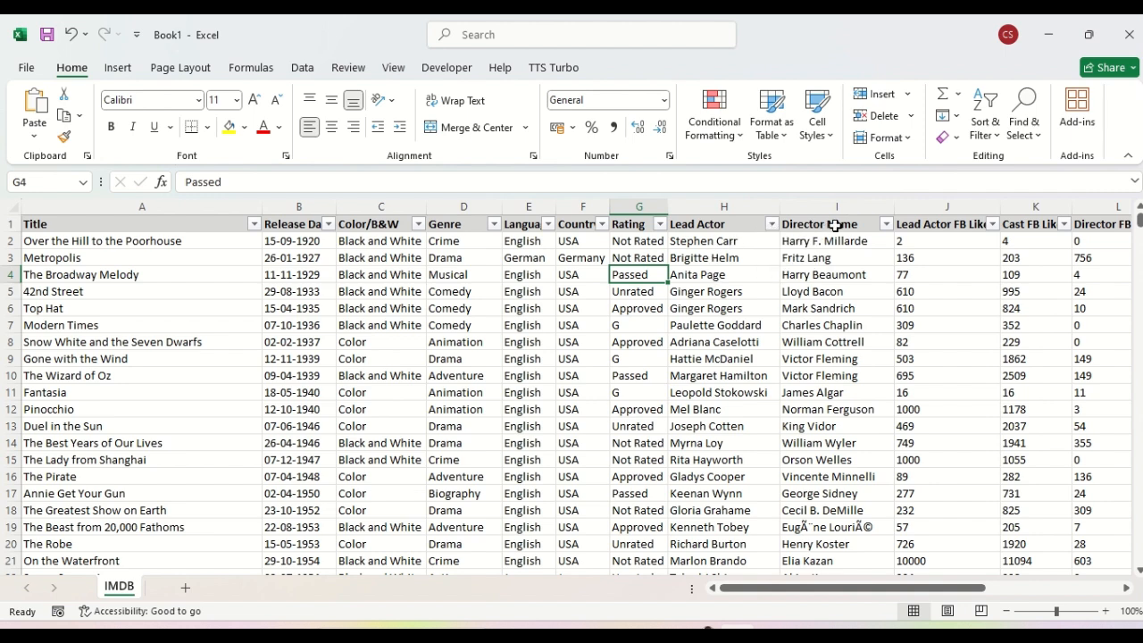
pyautogui.click(832, 253)
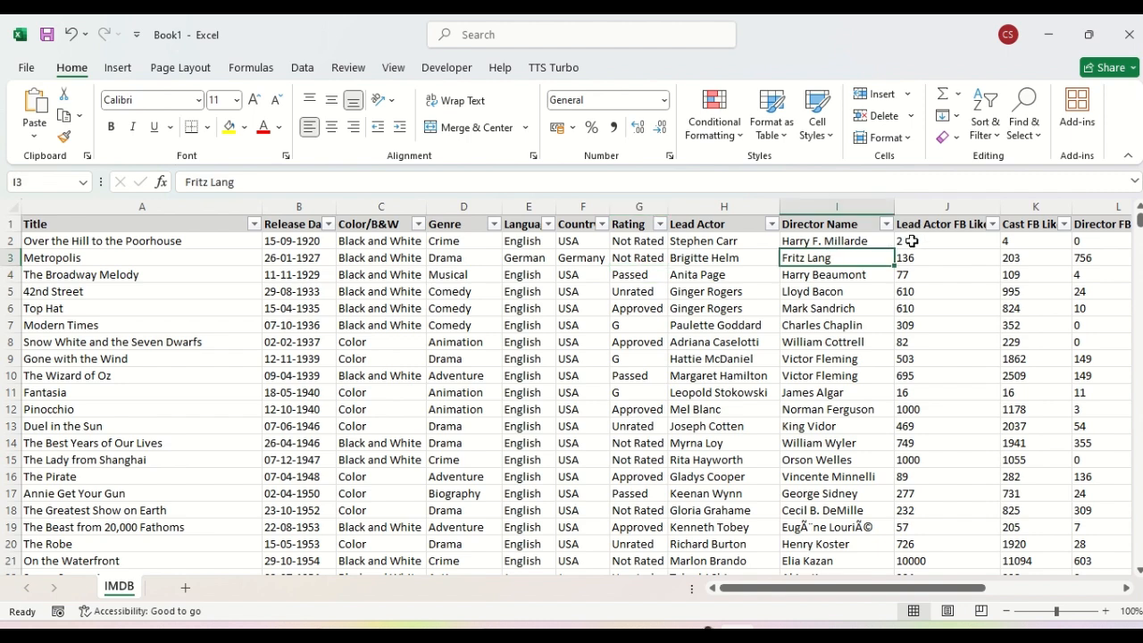
pyautogui.click(912, 241)
pyautogui.press('Right')
pyautogui.press('Right')
pyautogui.press('Right')
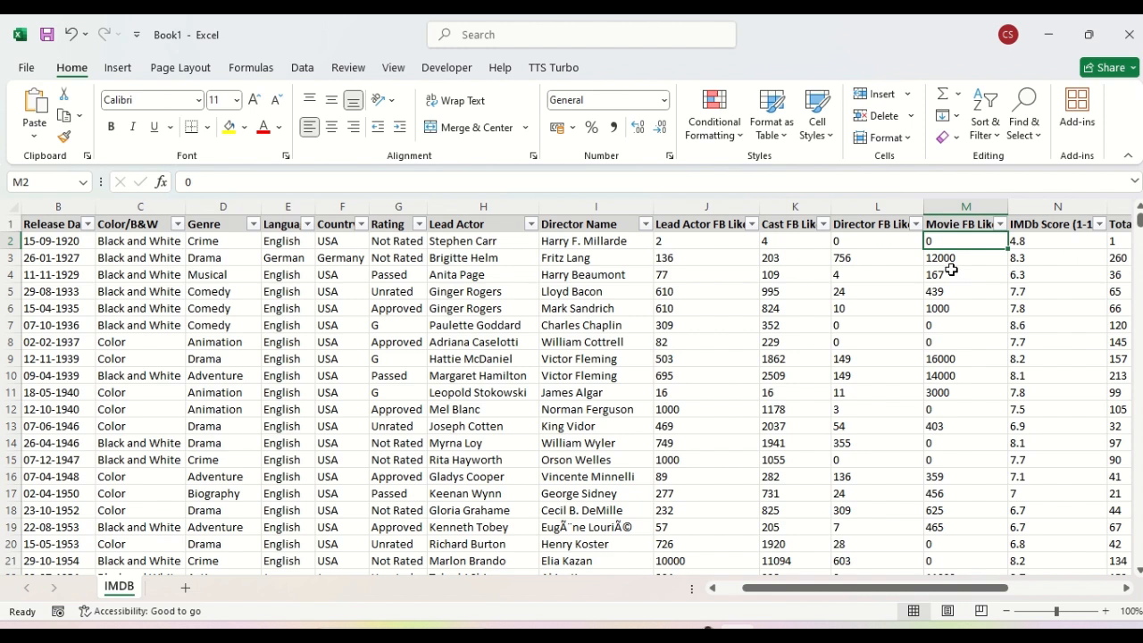
# - Examine the IMDb Score, Total Reviews, Duration, Gross Revenue and Budget columns in the first data rows
pyautogui.click(1036, 241)
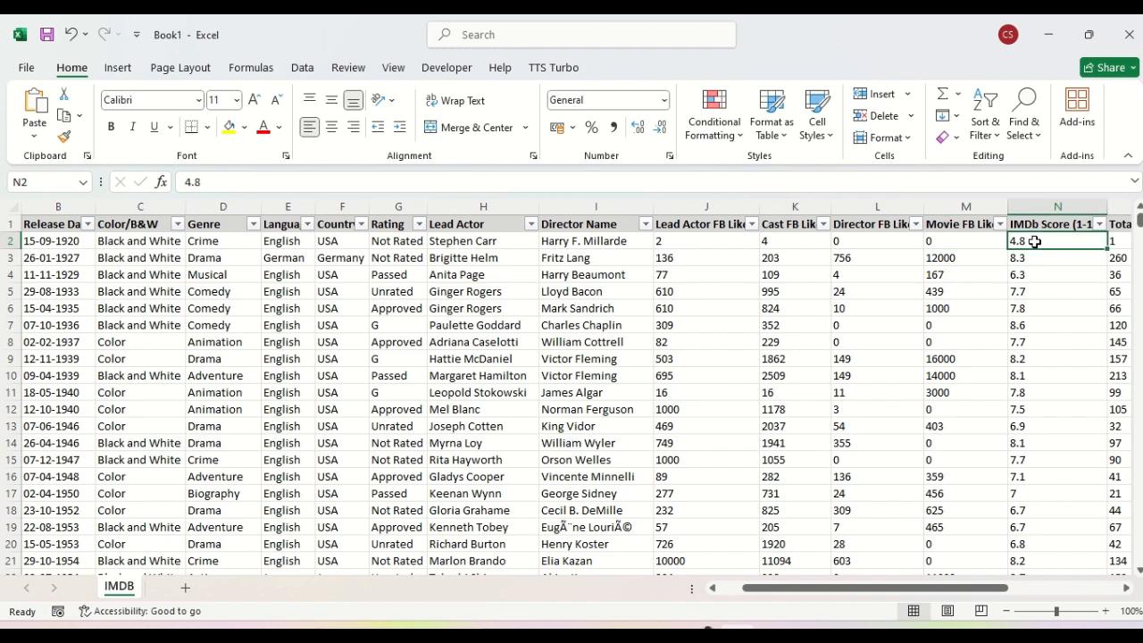
pyautogui.press('Right')
pyautogui.press('Right')
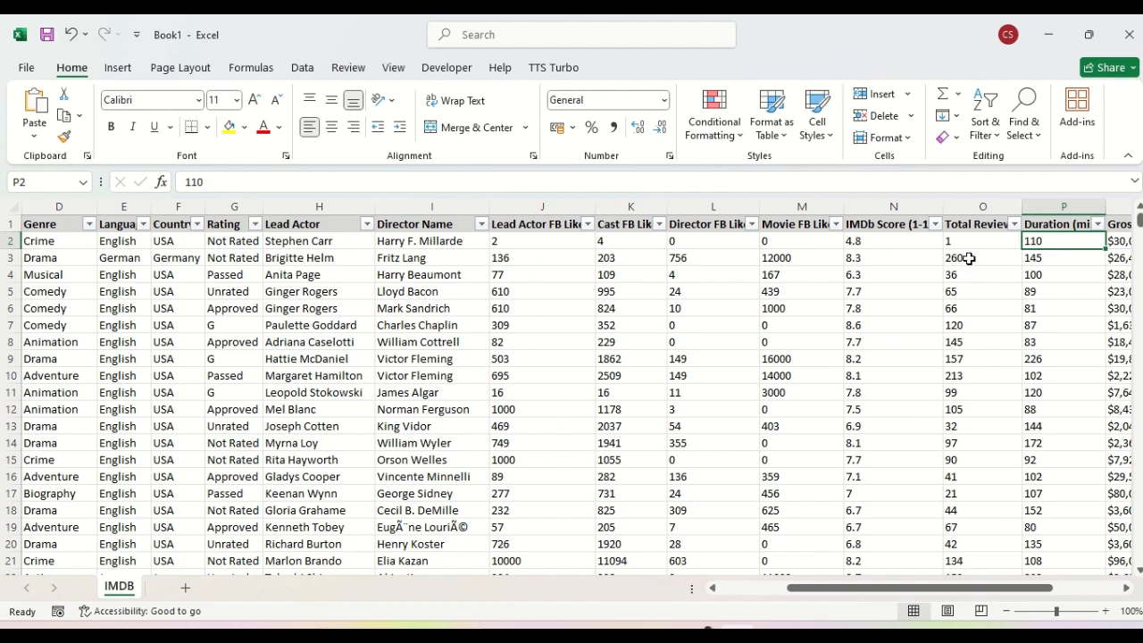
pyautogui.click(881, 259)
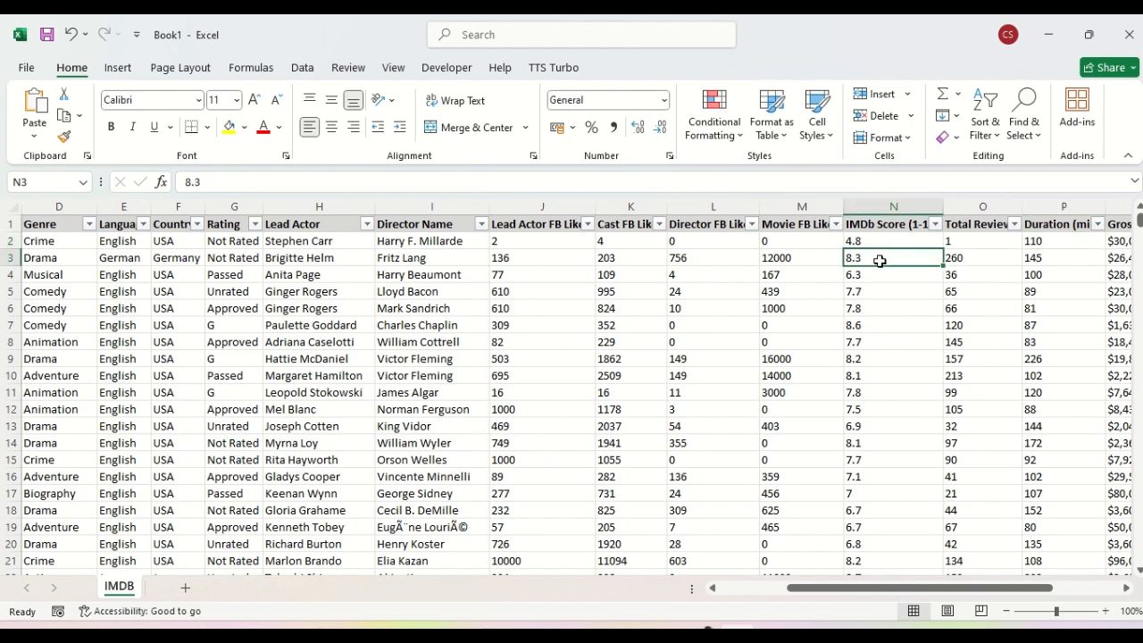
pyautogui.click(1042, 241)
pyautogui.press('Right')
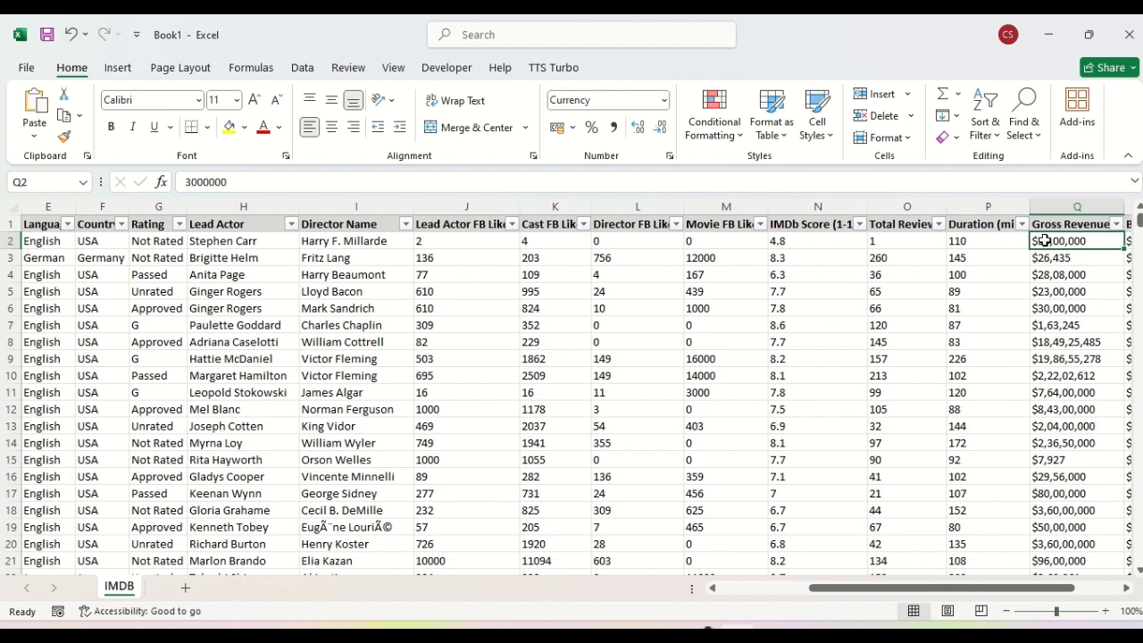
pyautogui.press('Left')
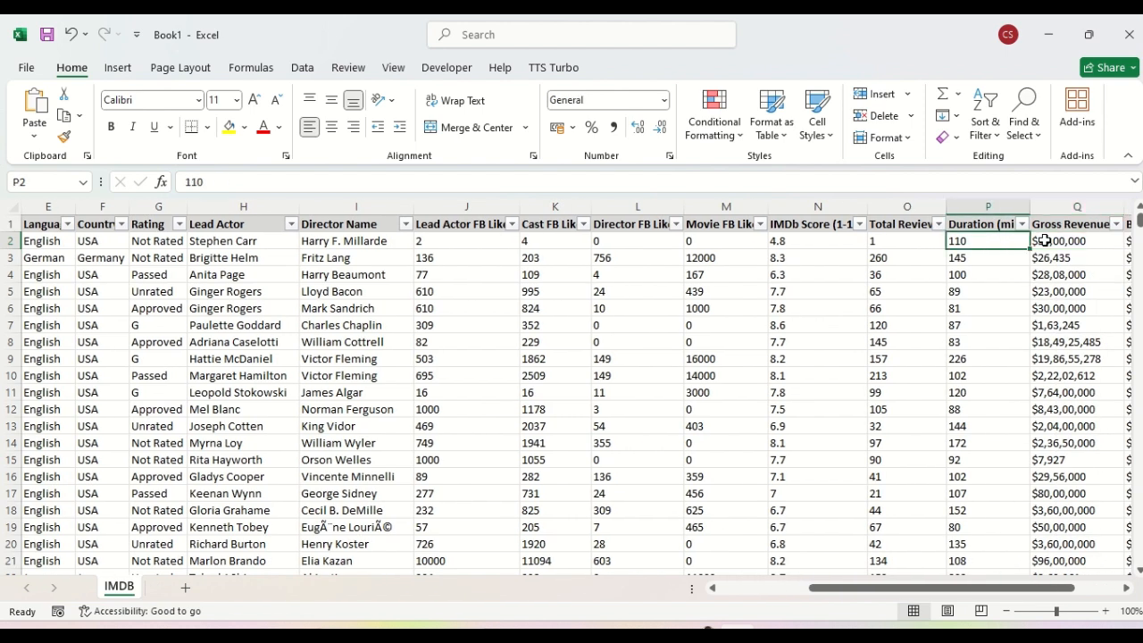
pyautogui.press('Down')
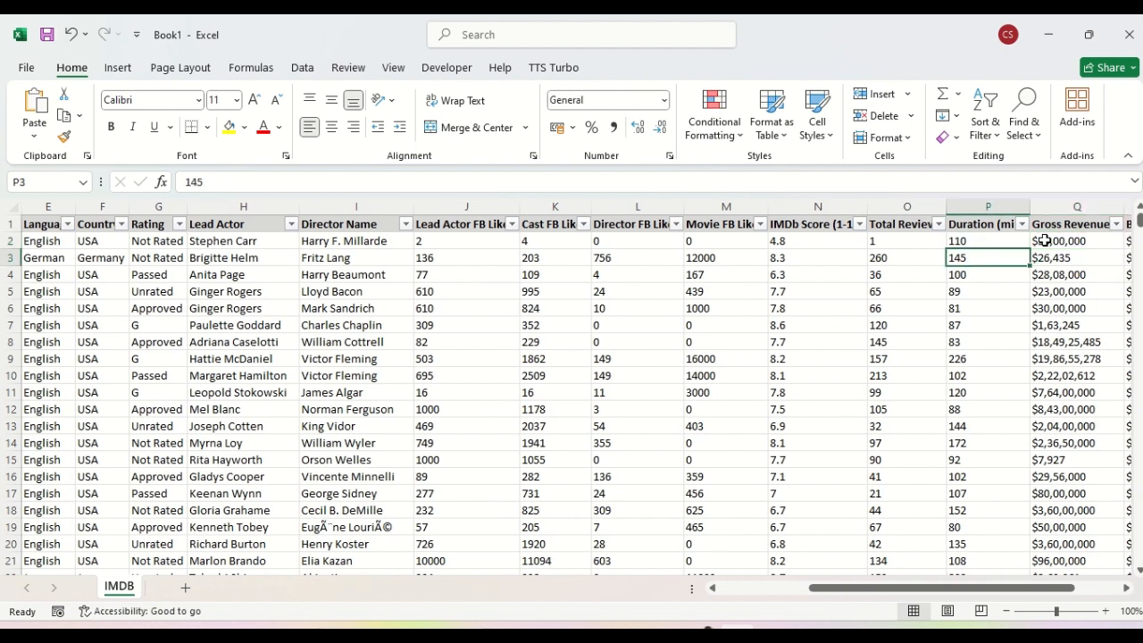
pyautogui.click(1045, 241)
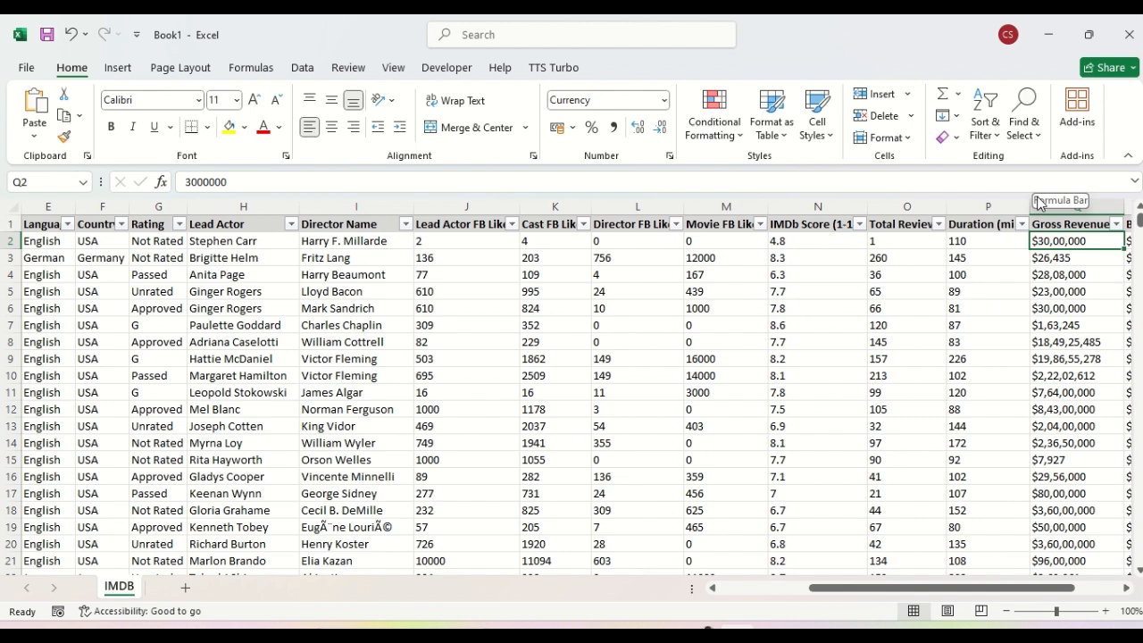
pyautogui.press('Right')
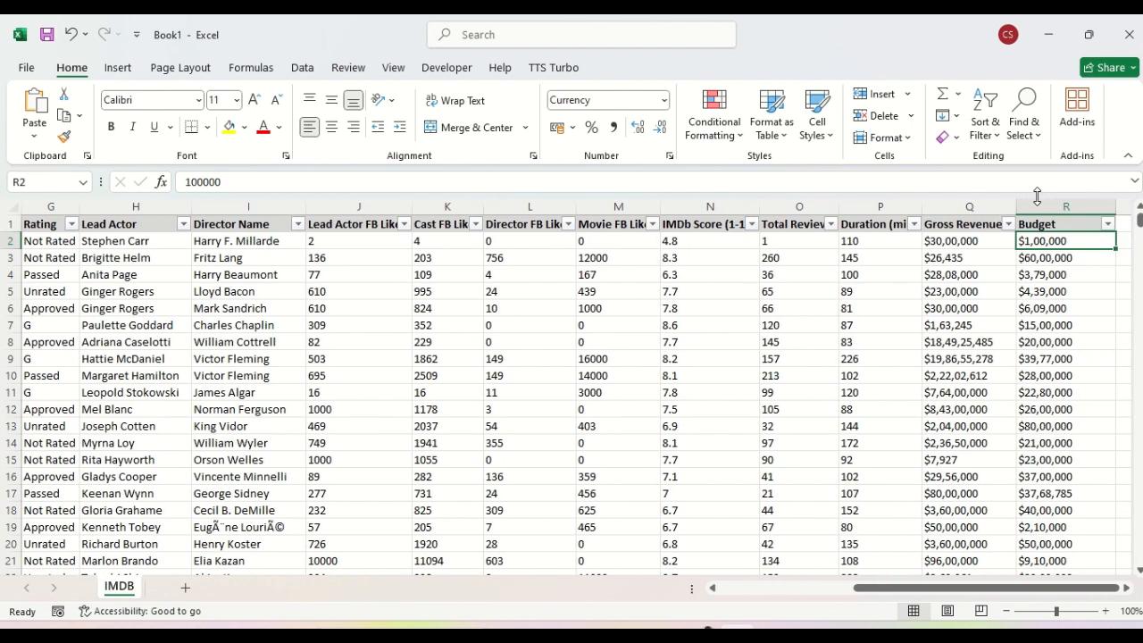
# - Check the dataset's extent by selecting all titles from A2 down, and the header row from Title through Budget
pyautogui.press('Left')
pyautogui.press('Left')
pyautogui.press('Left')
pyautogui.press('Left')
pyautogui.press('Left')
pyautogui.press('Left')
pyautogui.press('Left')
pyautogui.press('Left')
pyautogui.press('Left')
pyautogui.press('Left')
pyautogui.press('Left')
pyautogui.press('Left')
pyautogui.press('Left')
pyautogui.press('Left')
pyautogui.press('Left')
pyautogui.press('Left')
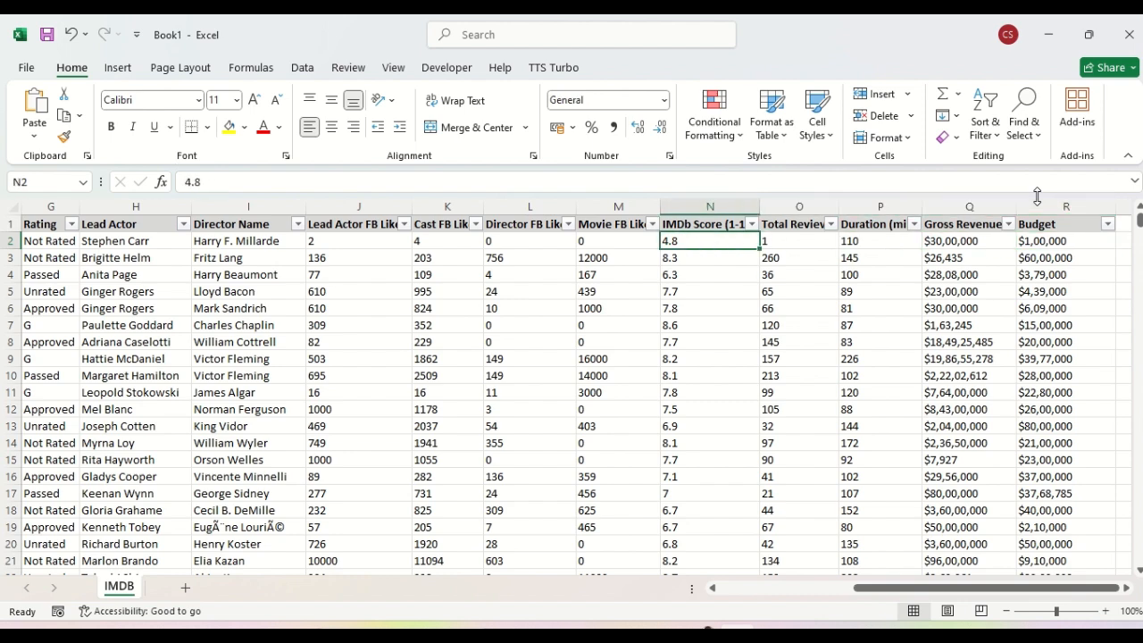
pyautogui.press('Left')
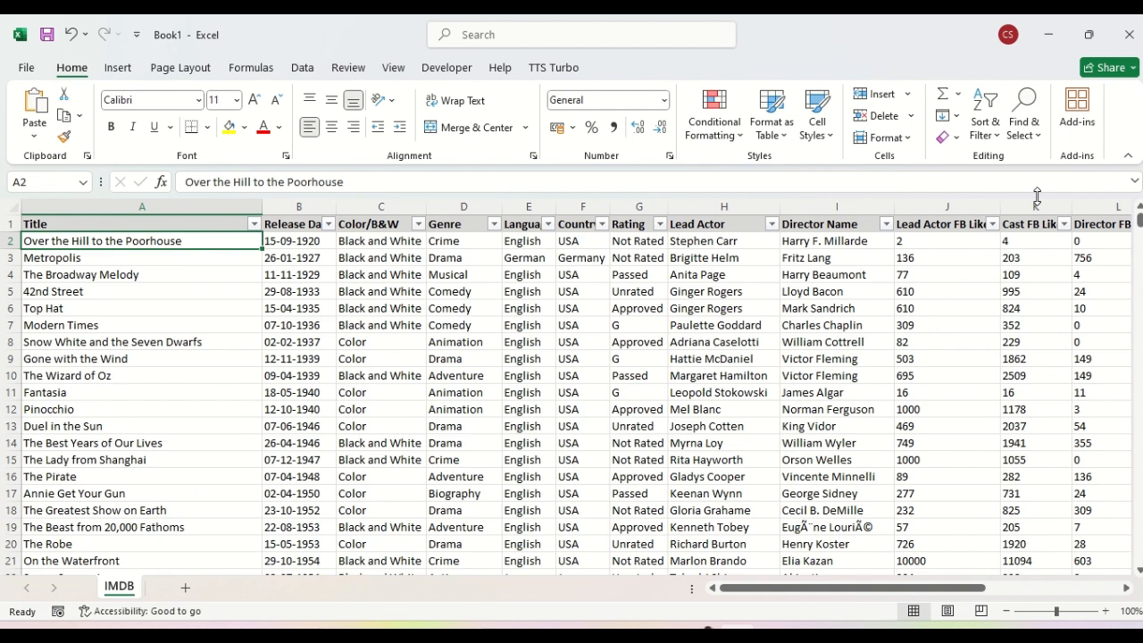
pyautogui.hotkey('ctrl', 'shift', 'Down')
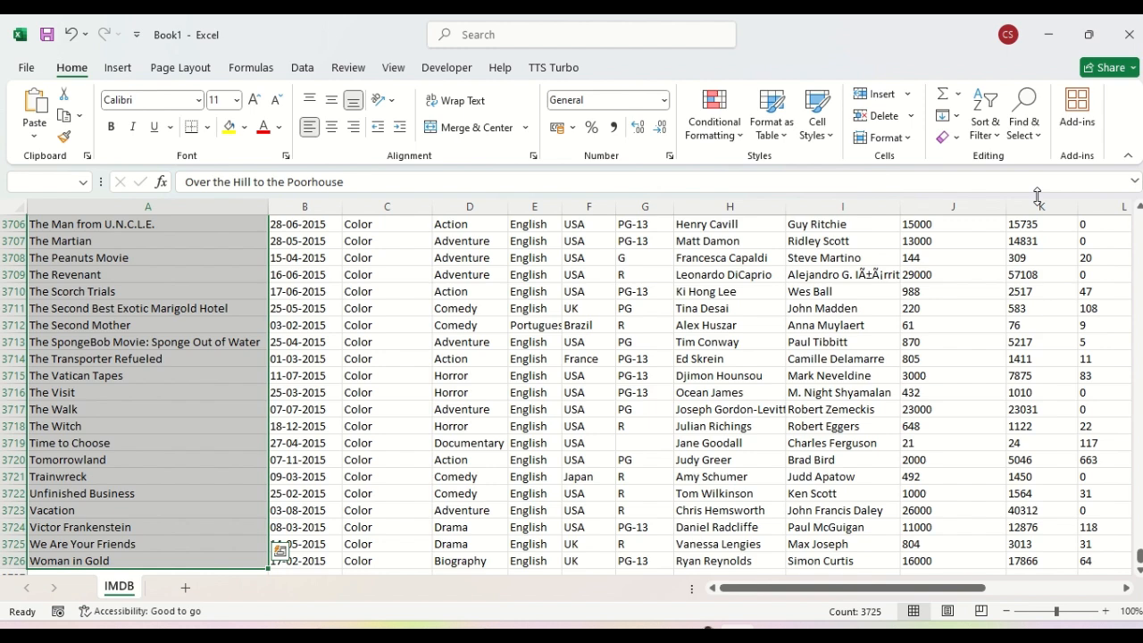
pyautogui.hotkey('ctrl', 'Home')
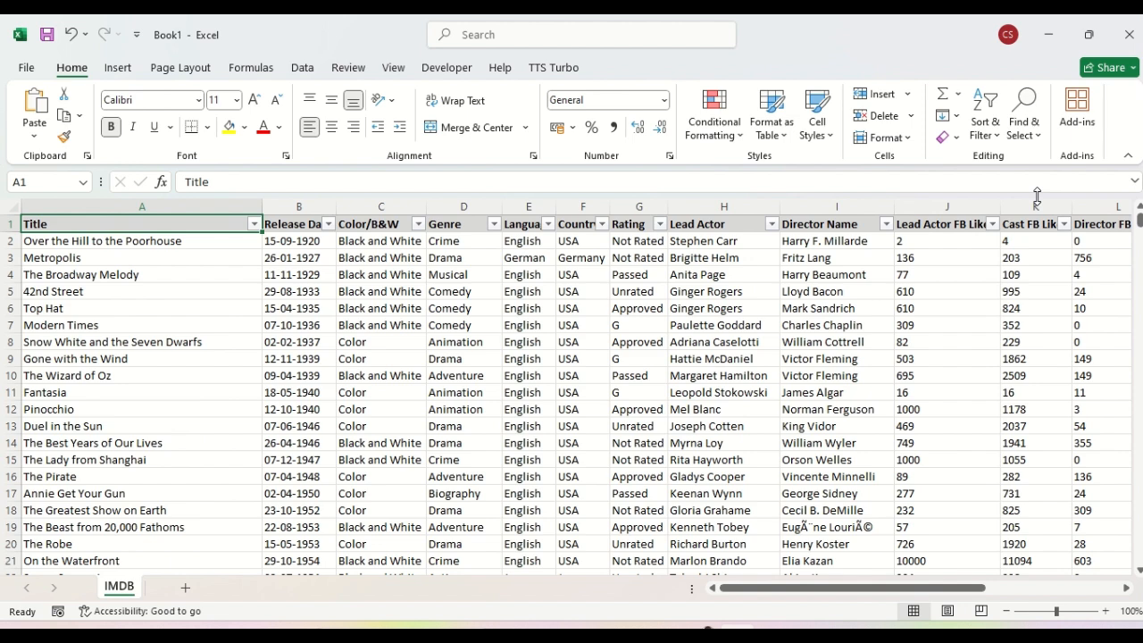
pyautogui.hotkey('ctrl', 'shift', 'Right')
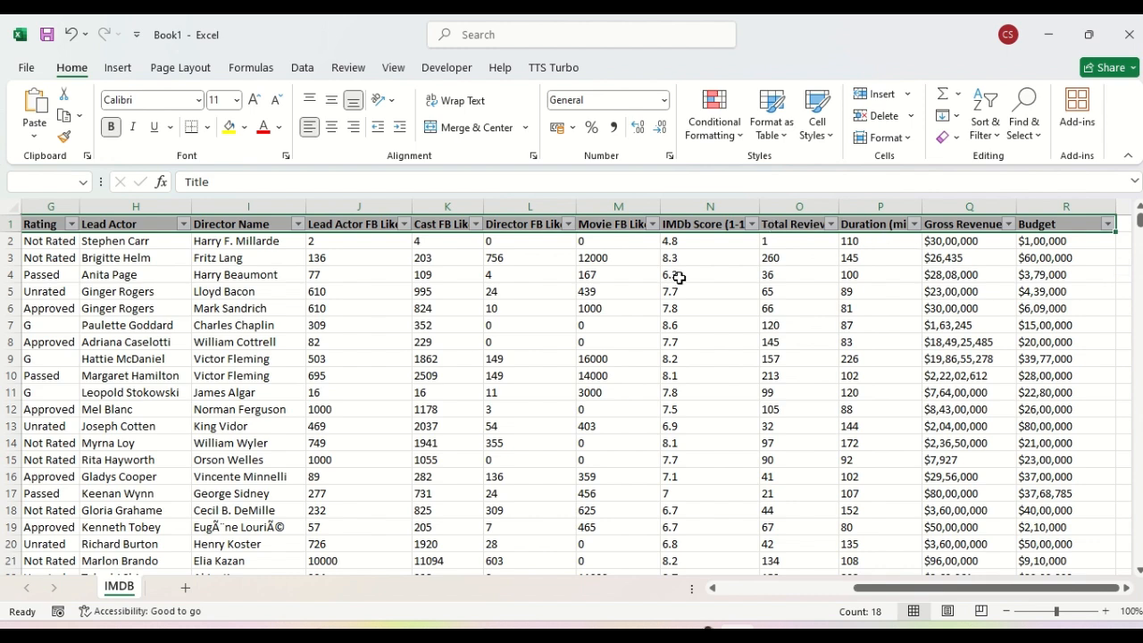
pyautogui.click(492, 338)
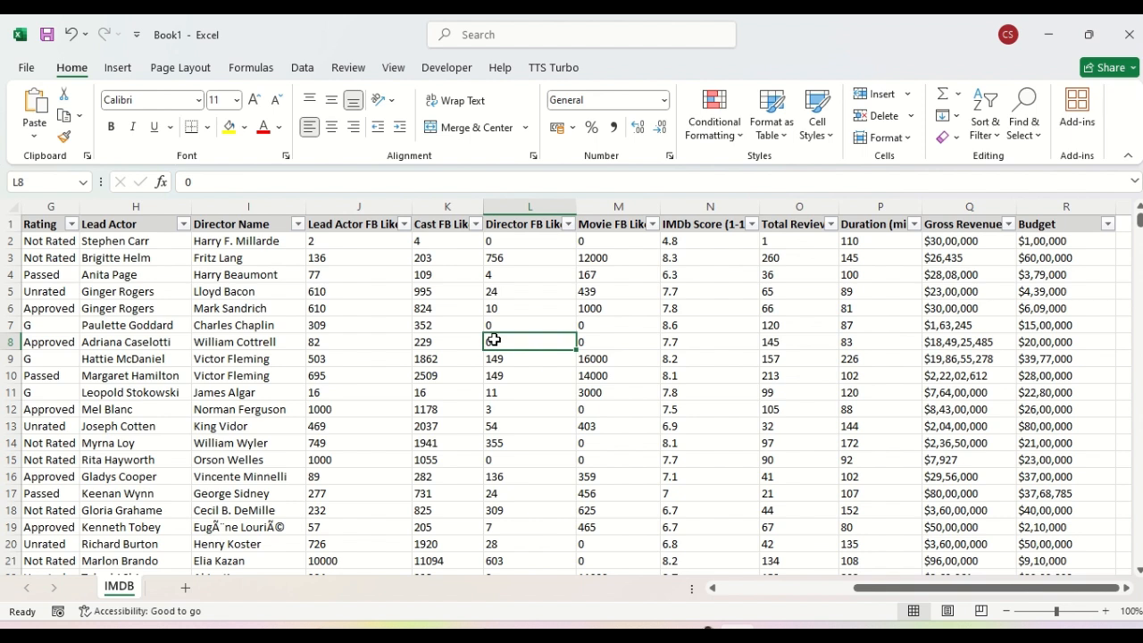
pyautogui.click(89, 291)
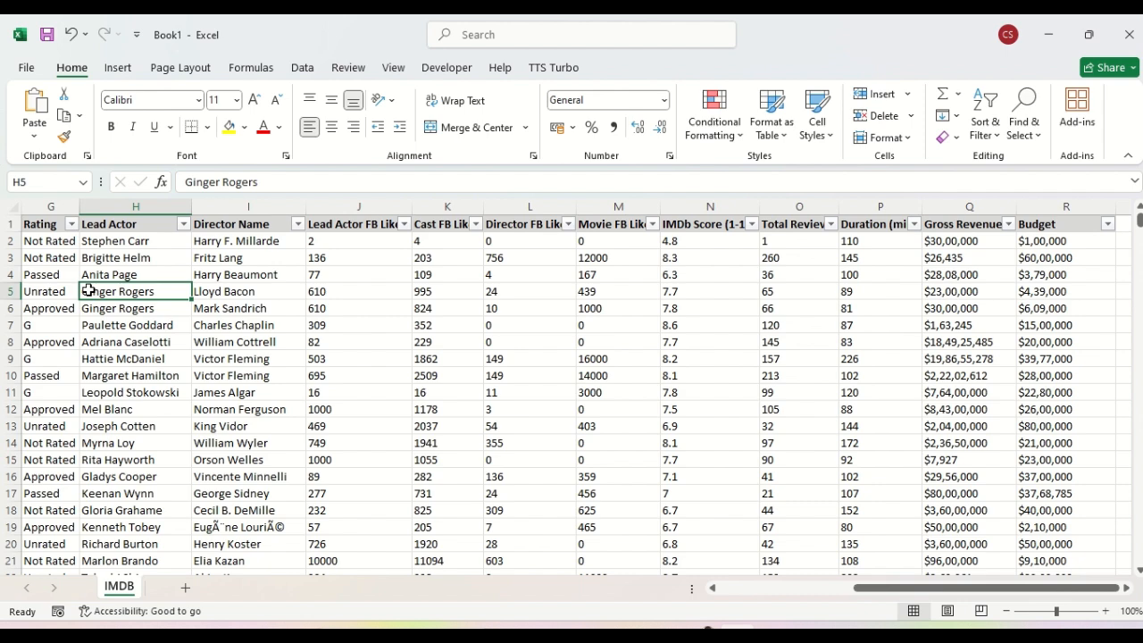
pyautogui.press('Left')
pyautogui.press('Left')
pyautogui.press('Left')
pyautogui.press('Left')
pyautogui.press('Left')
pyautogui.press('Left')
pyautogui.press('Left')
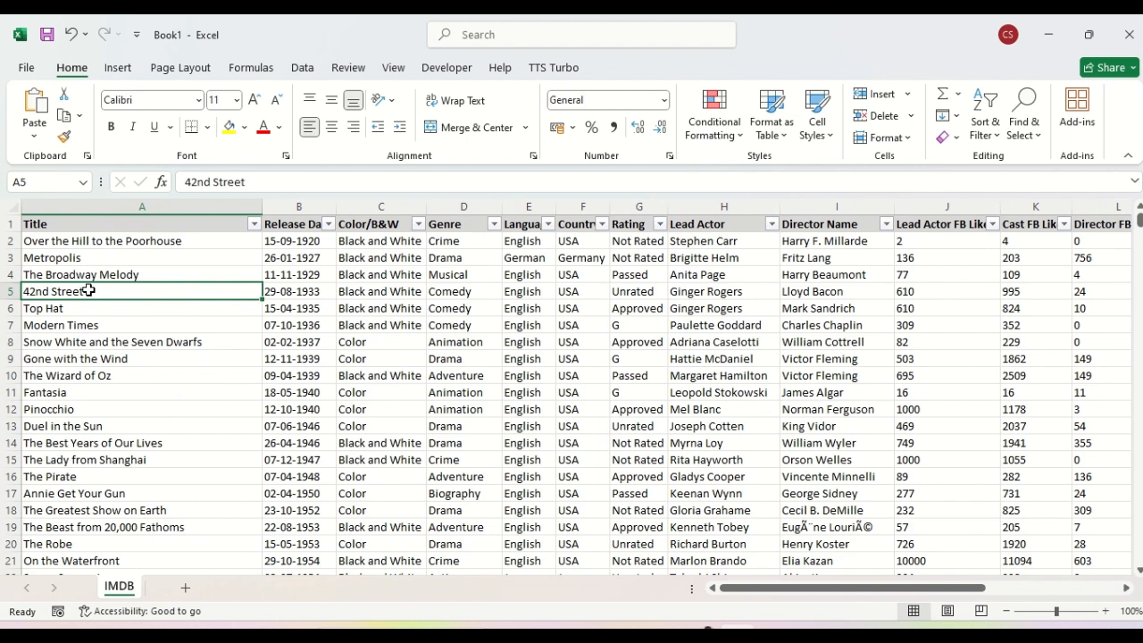
# - Convert the movie data range A1:R3726 into a table that uses its first row as headers
pyautogui.click(119, 71)
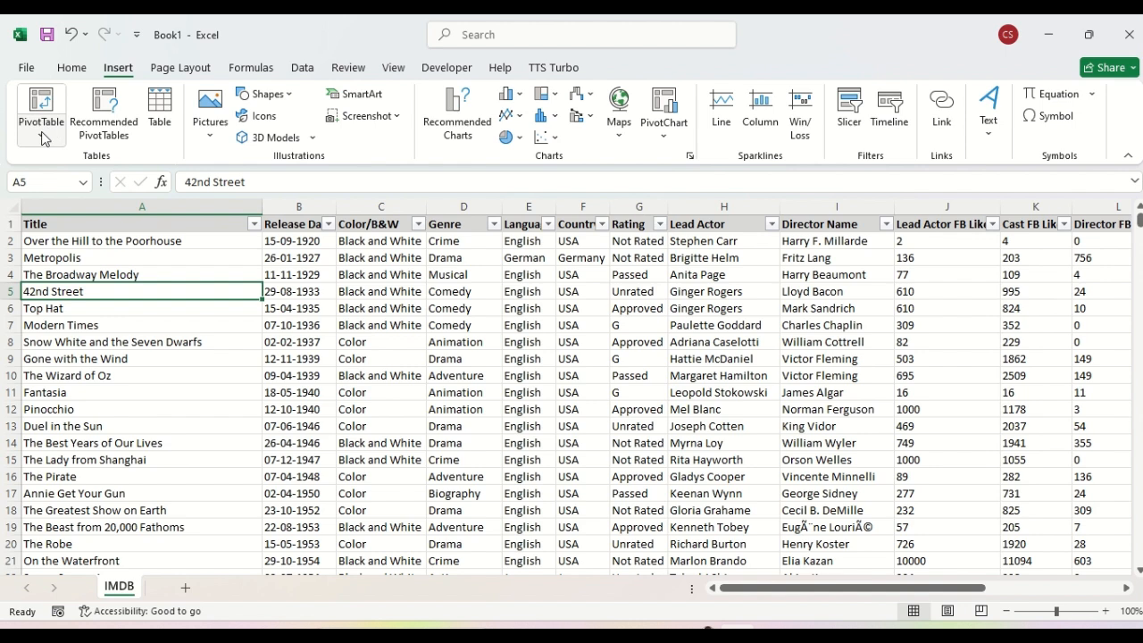
pyautogui.click(161, 106)
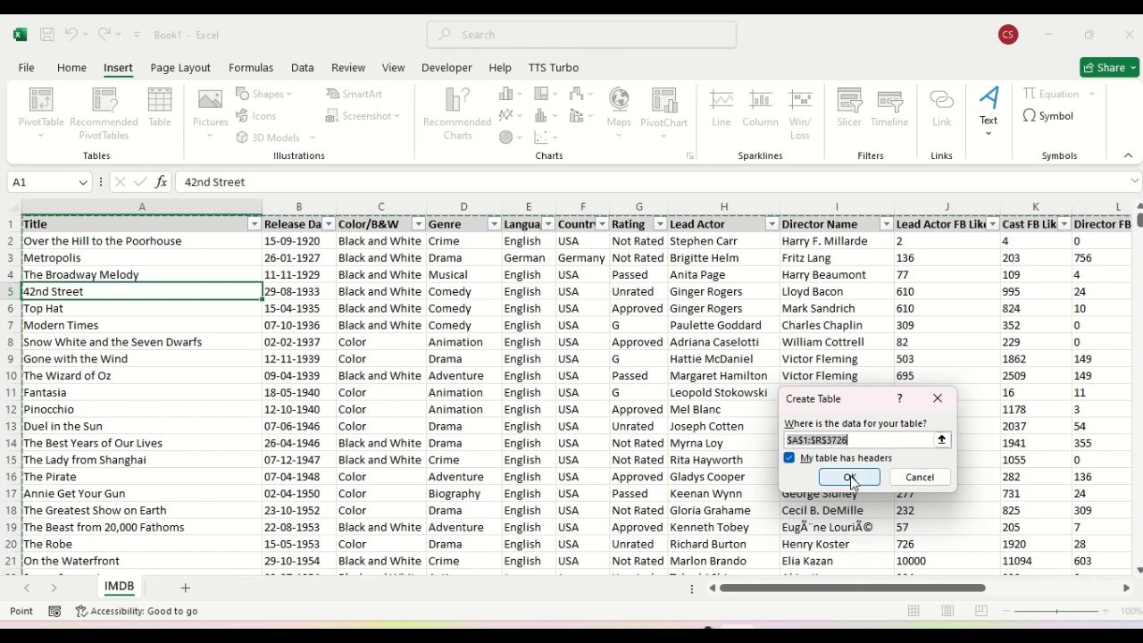
pyautogui.click(849, 477)
pyautogui.click(559, 394)
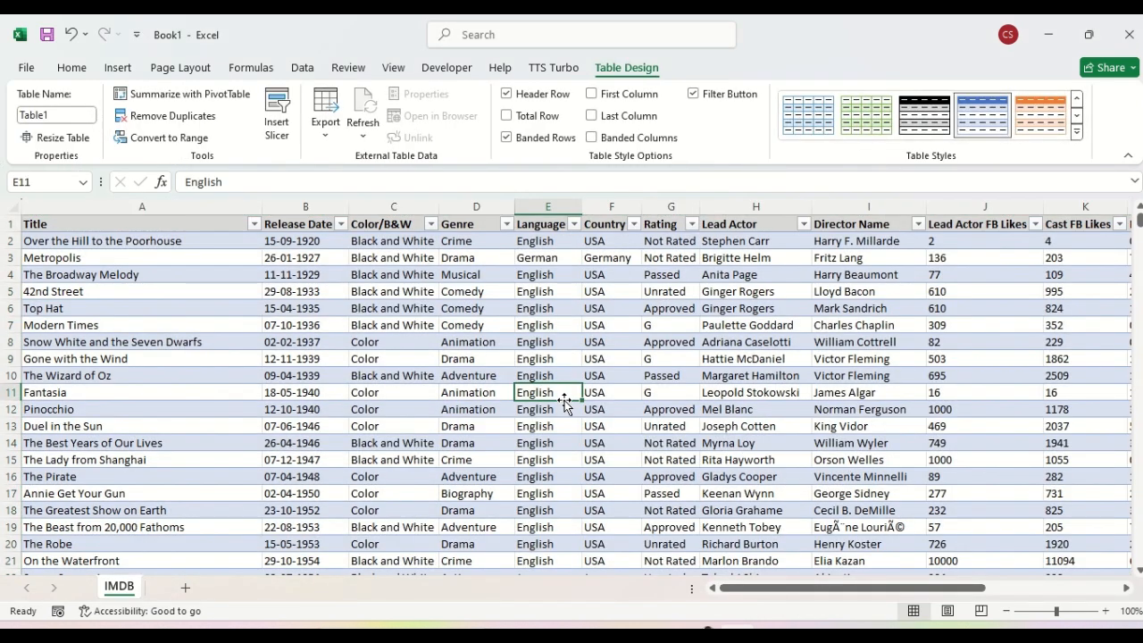
# - Examine the banded rows of the new table, selecting the first record from A2 across all columns
pyautogui.click(26, 241)
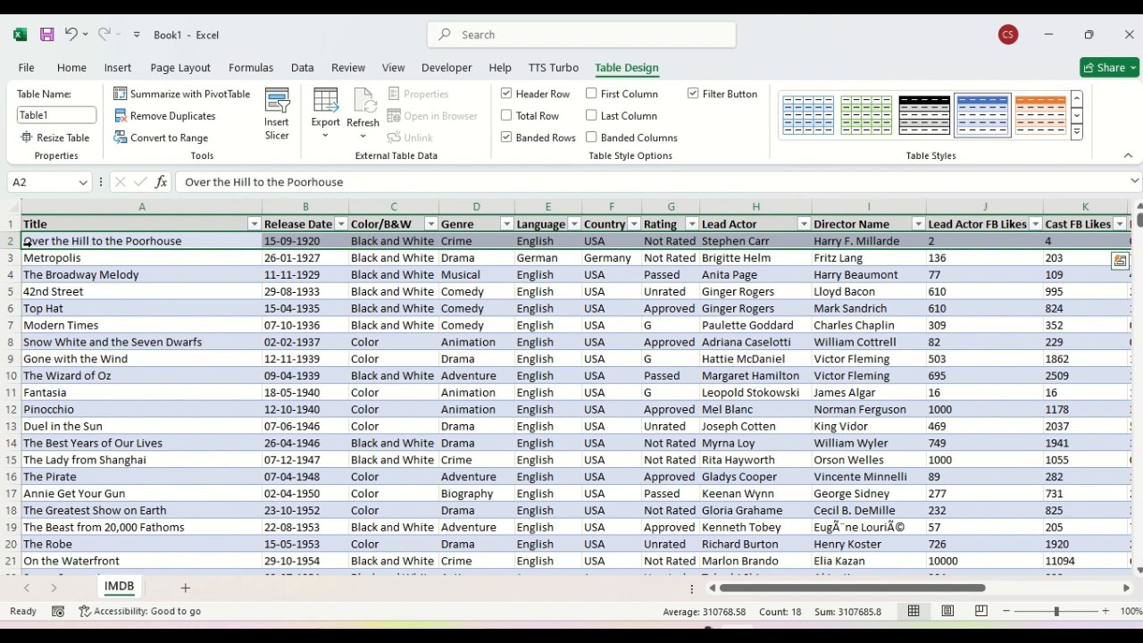
pyautogui.press('Down')
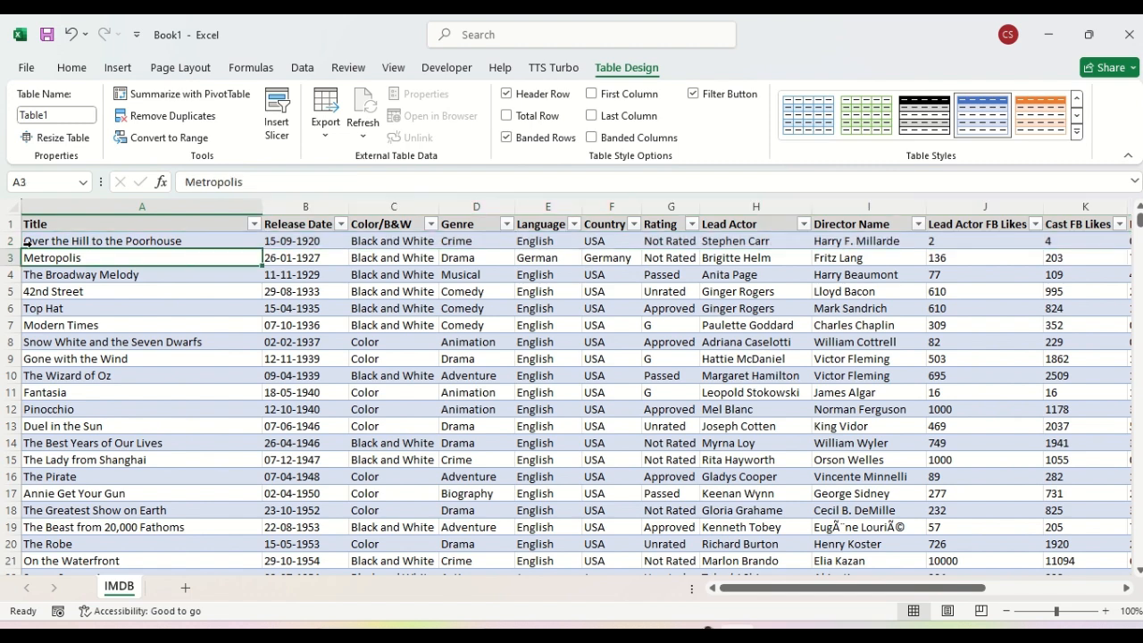
pyautogui.click(130, 326)
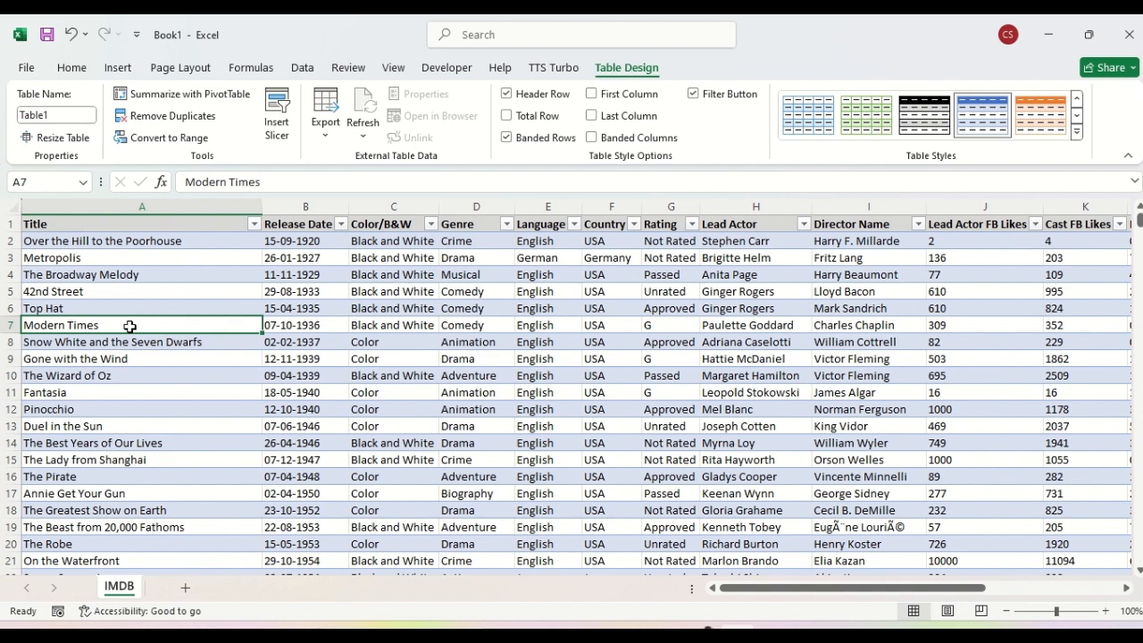
pyautogui.click(131, 277)
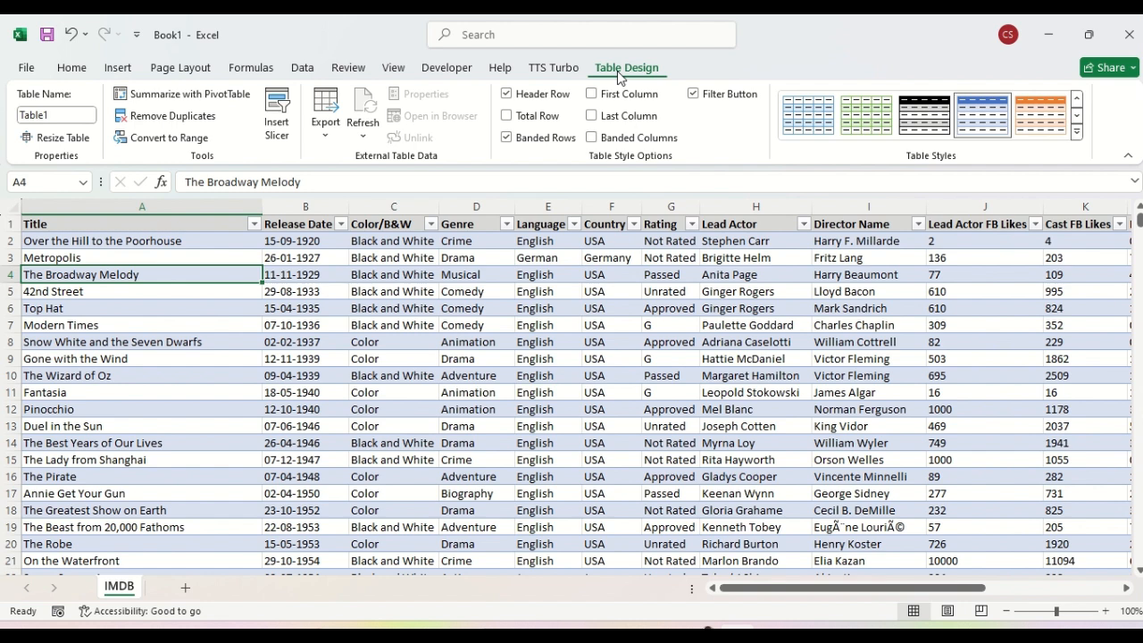
# - Compare the table tools available for cells inside the table with those for empty cells beyond the Budget column
pyautogui.click(976, 263)
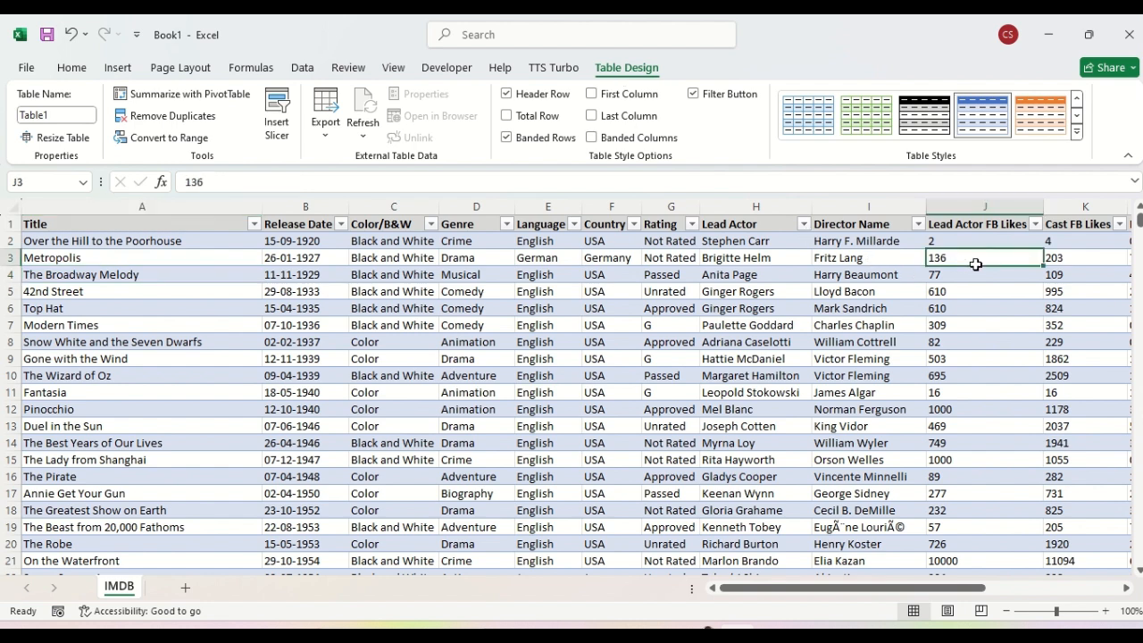
pyautogui.press('Right')
pyautogui.press('Right')
pyautogui.press('Right')
pyautogui.press('Right')
pyautogui.press('Right')
pyautogui.press('Right')
pyautogui.press('Right')
pyautogui.press('Right')
pyautogui.press('Right')
pyautogui.press('Right')
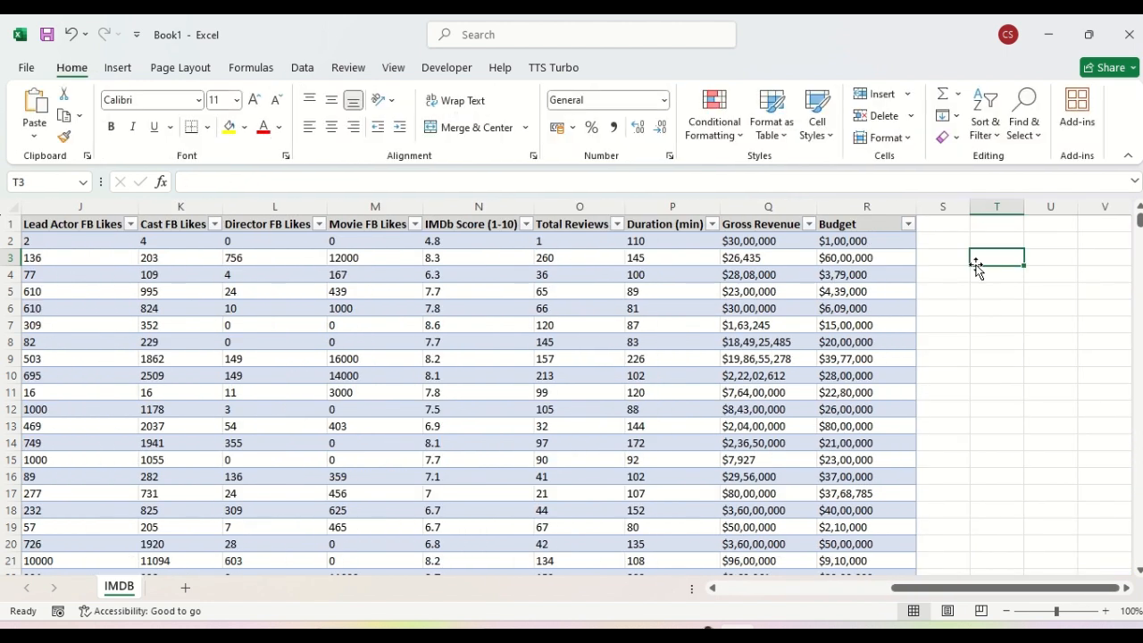
pyautogui.click(859, 275)
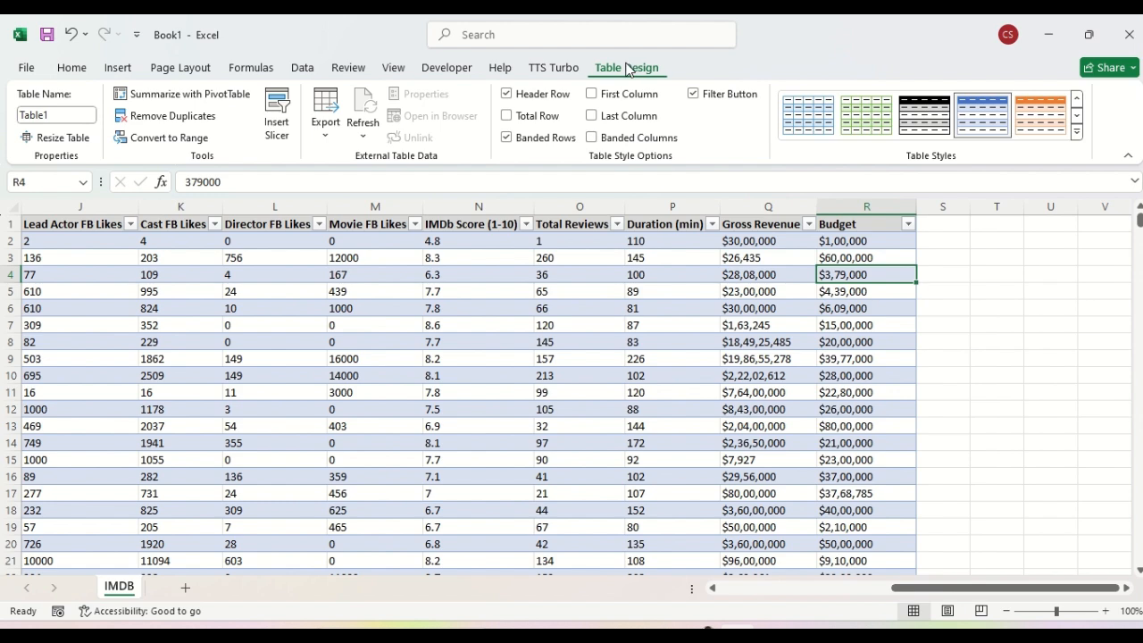
pyautogui.click(1012, 297)
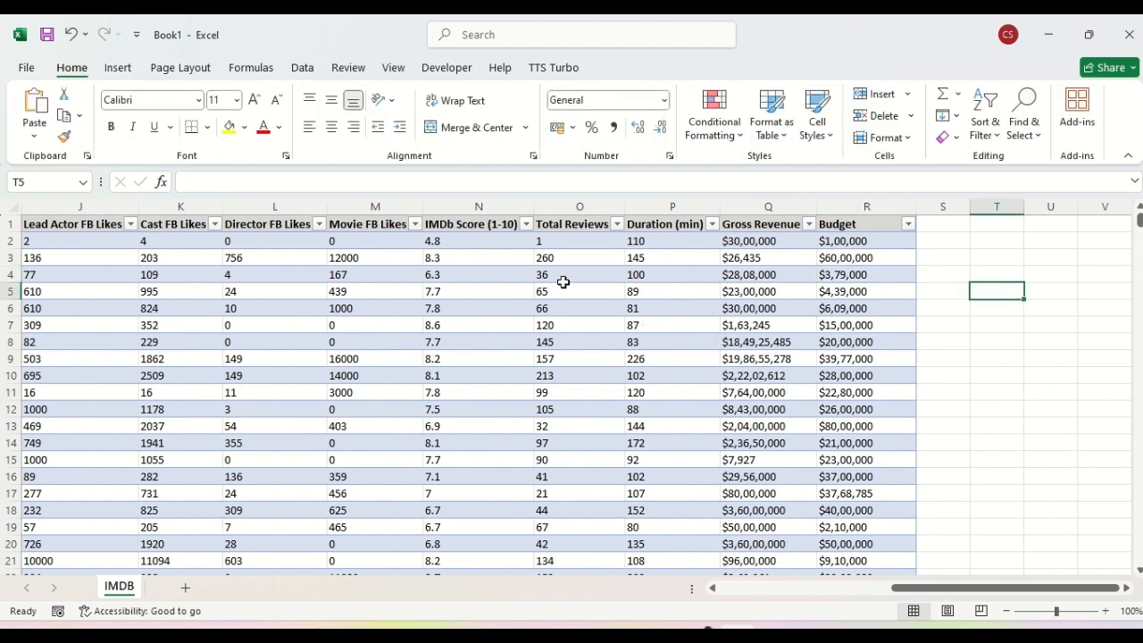
# - Rename the movie data table as IMDB
pyautogui.click(562, 278)
pyautogui.press('Left')
pyautogui.press('Left')
pyautogui.press('Left')
pyautogui.press('Left')
pyautogui.press('Left')
pyautogui.press('Left')
pyautogui.press('Left')
pyautogui.press('Left')
pyautogui.press('Left')
pyautogui.press('Left')
pyautogui.press('Left')
pyautogui.press('Left')
pyautogui.press('Left')
pyautogui.press('Left')
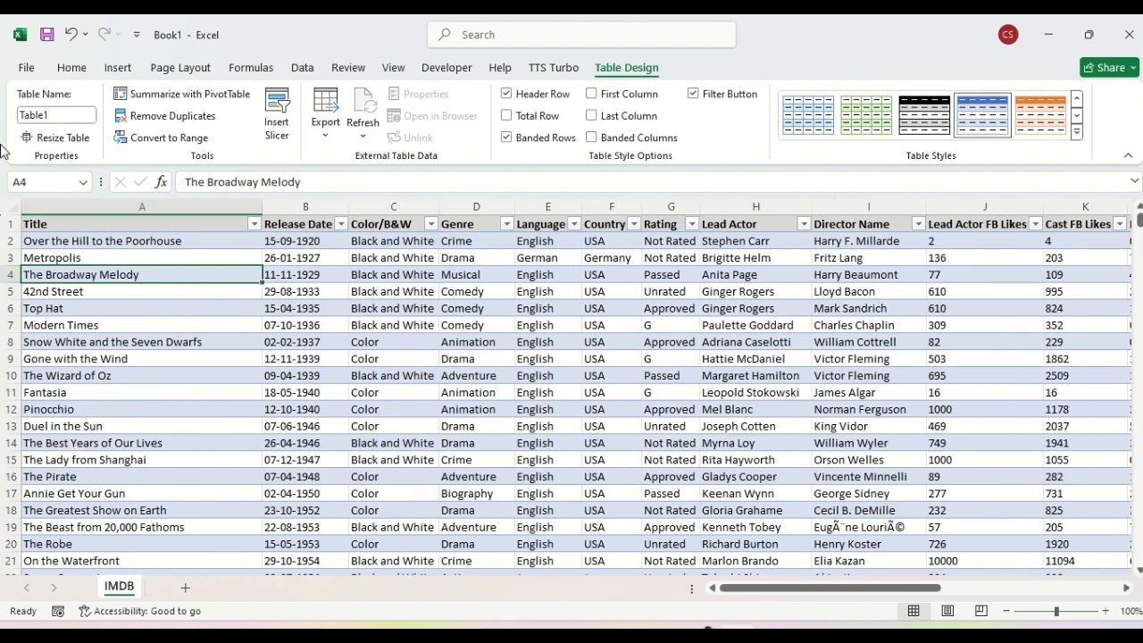
pyautogui.click(51, 116)
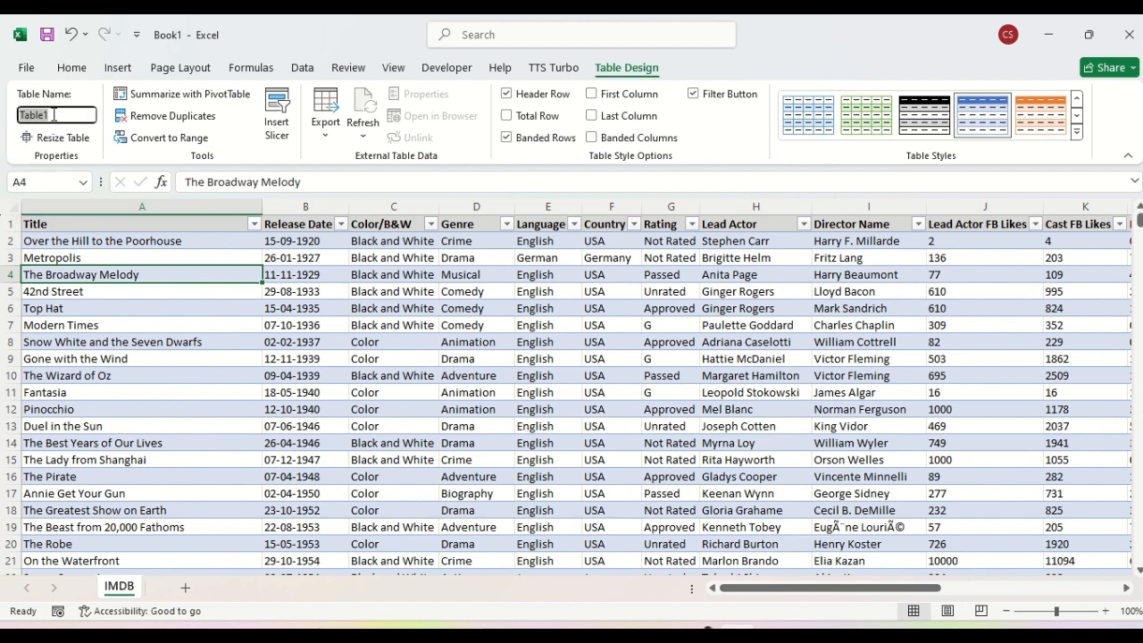
pyautogui.write('IMDB')
pyautogui.click(188, 313)
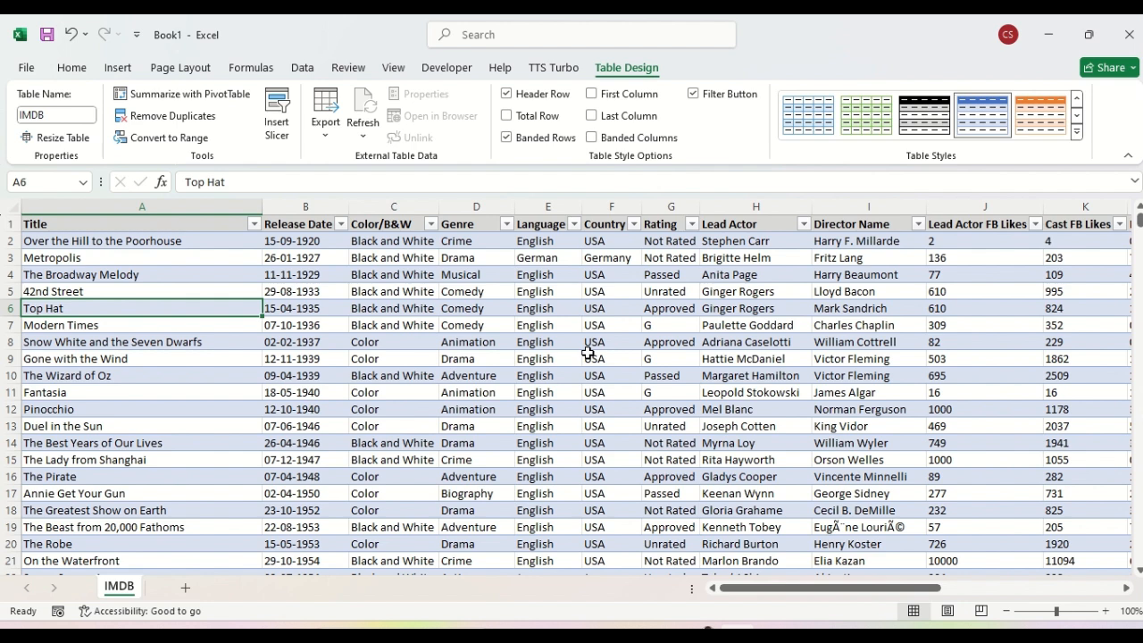
# - View the recommended PivotTable layouts for the IMDB table without inserting any of them
pyautogui.click(524, 344)
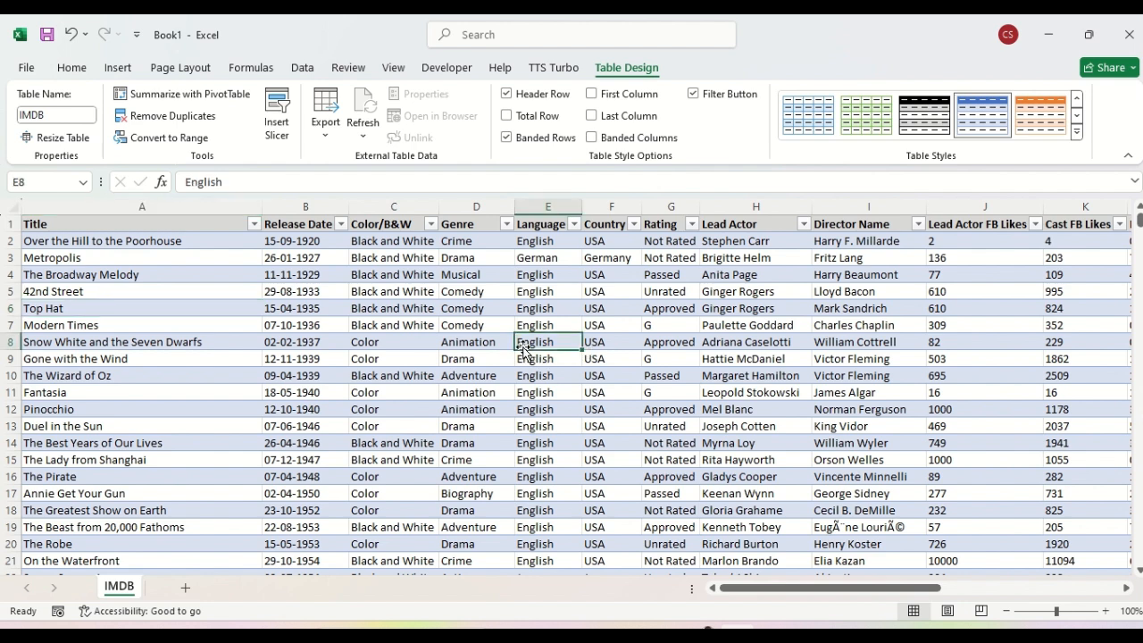
pyautogui.click(119, 72)
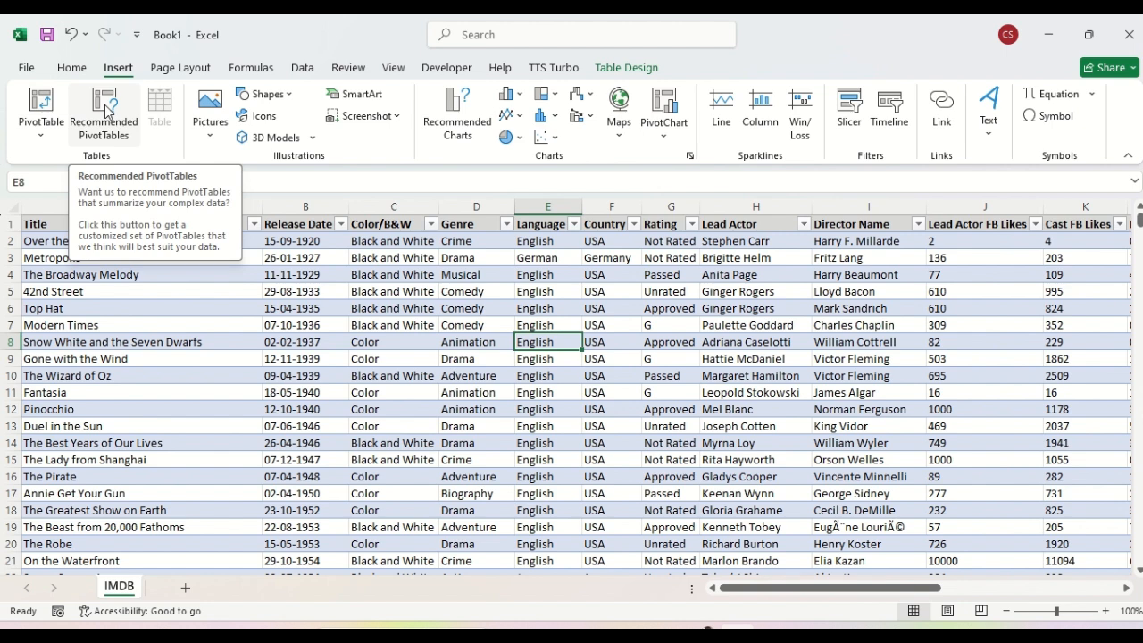
pyautogui.click(105, 109)
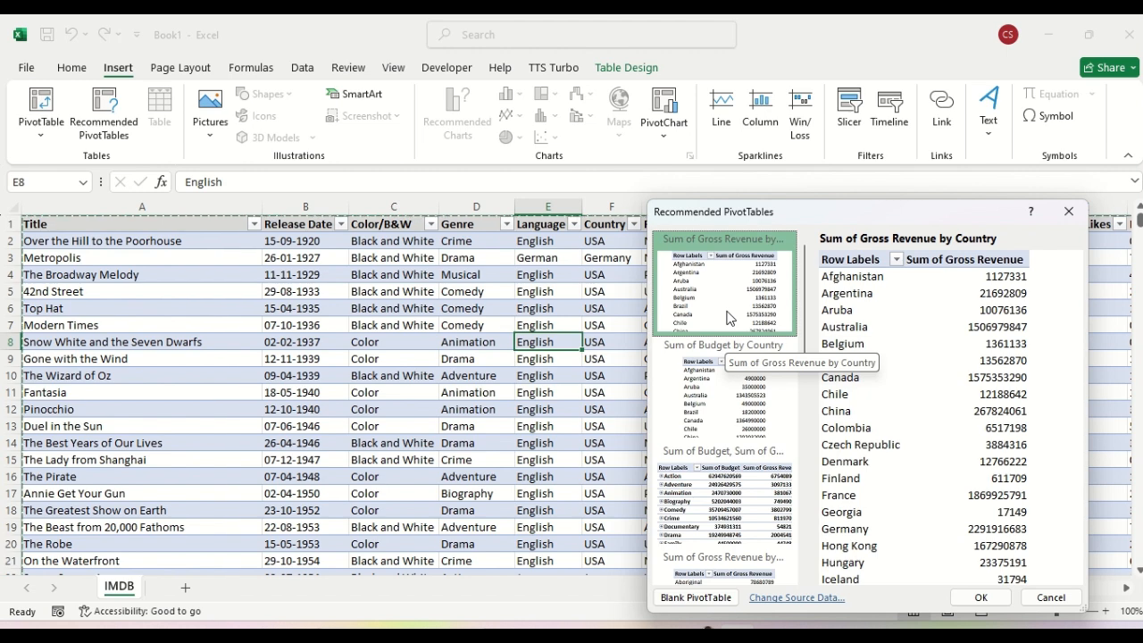
pyautogui.click(1067, 218)
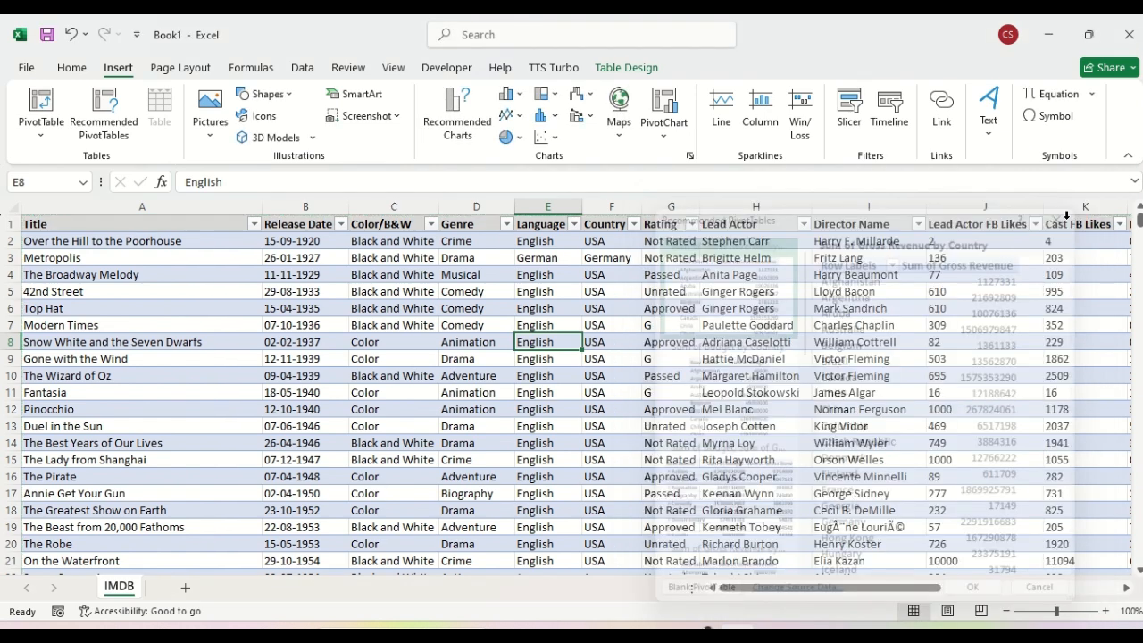
# - Insert a blank PivotTable from the IMDB table on a new worksheet and look through its field list
pyautogui.click(42, 134)
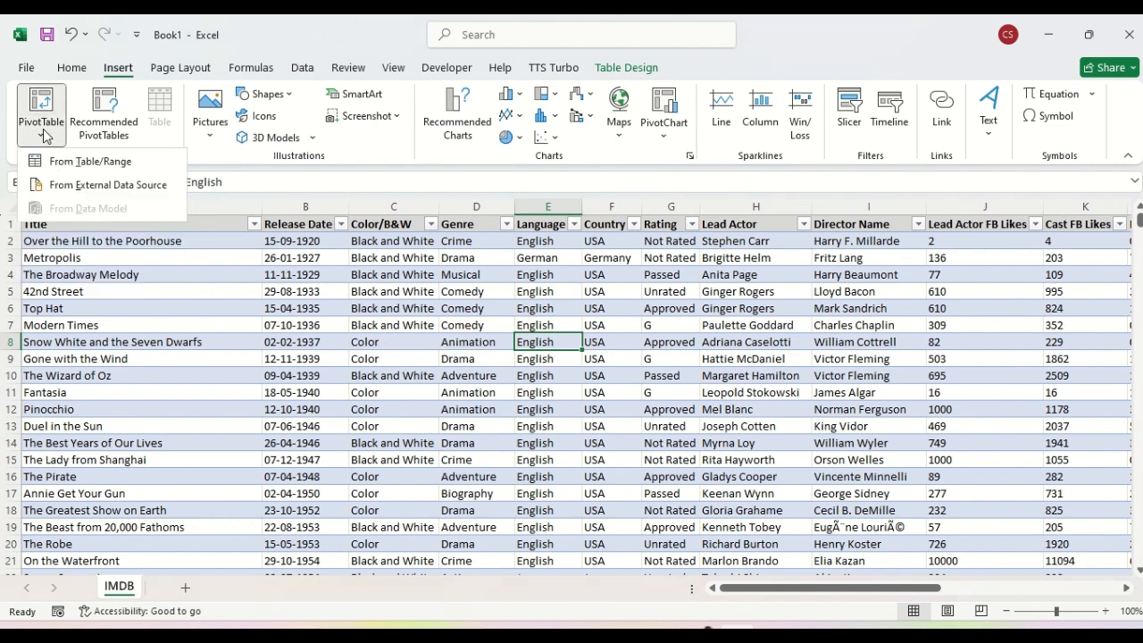
pyautogui.click(100, 166)
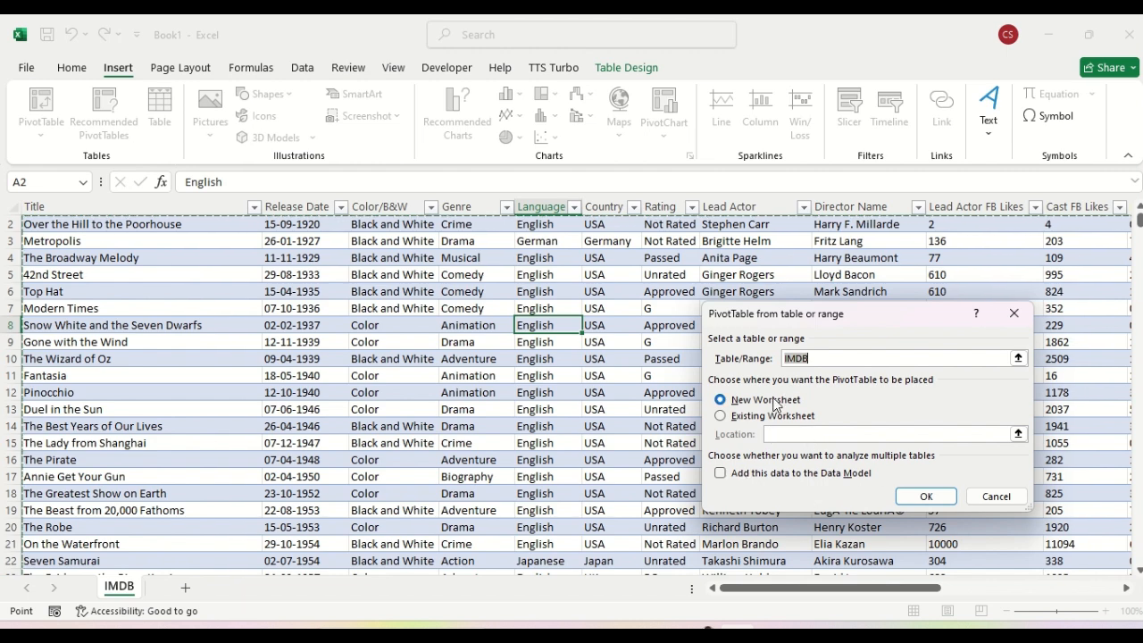
pyautogui.click(929, 499)
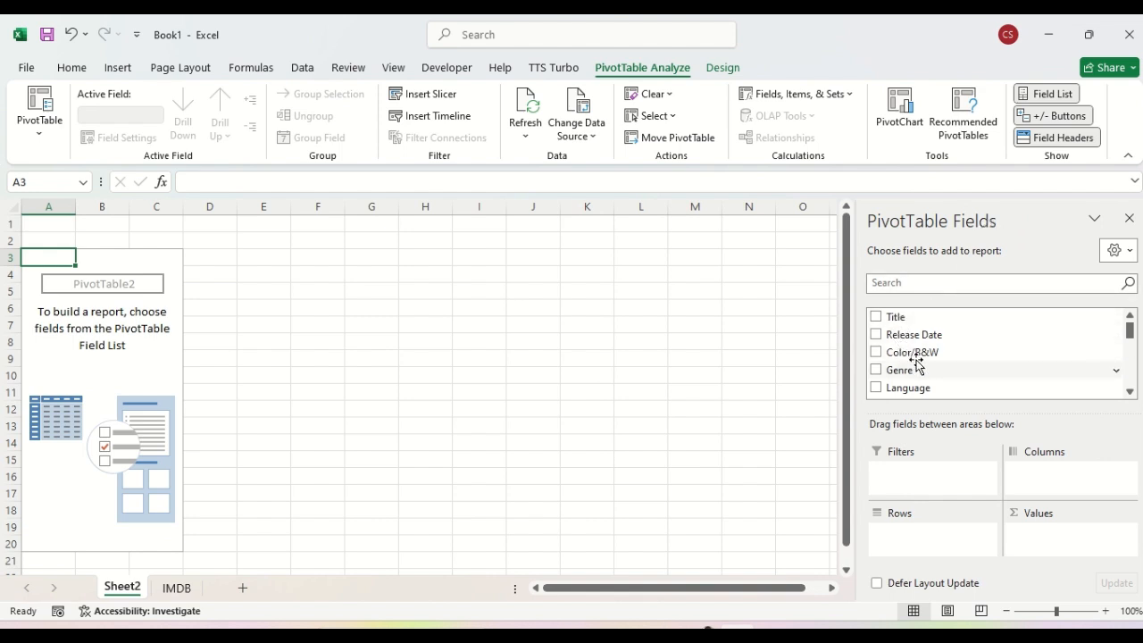
pyautogui.click(1130, 392)
pyautogui.moveTo(1131, 392); pyautogui.dragTo(1131, 392)
pyautogui.moveTo(1130, 316); pyautogui.dragTo(1133, 319)
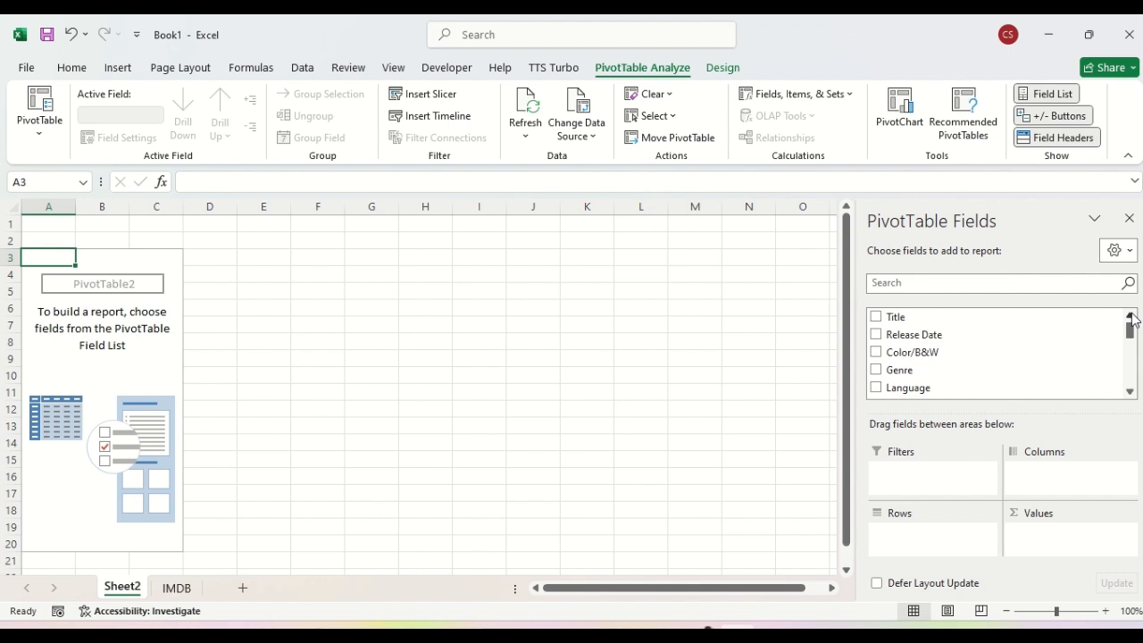